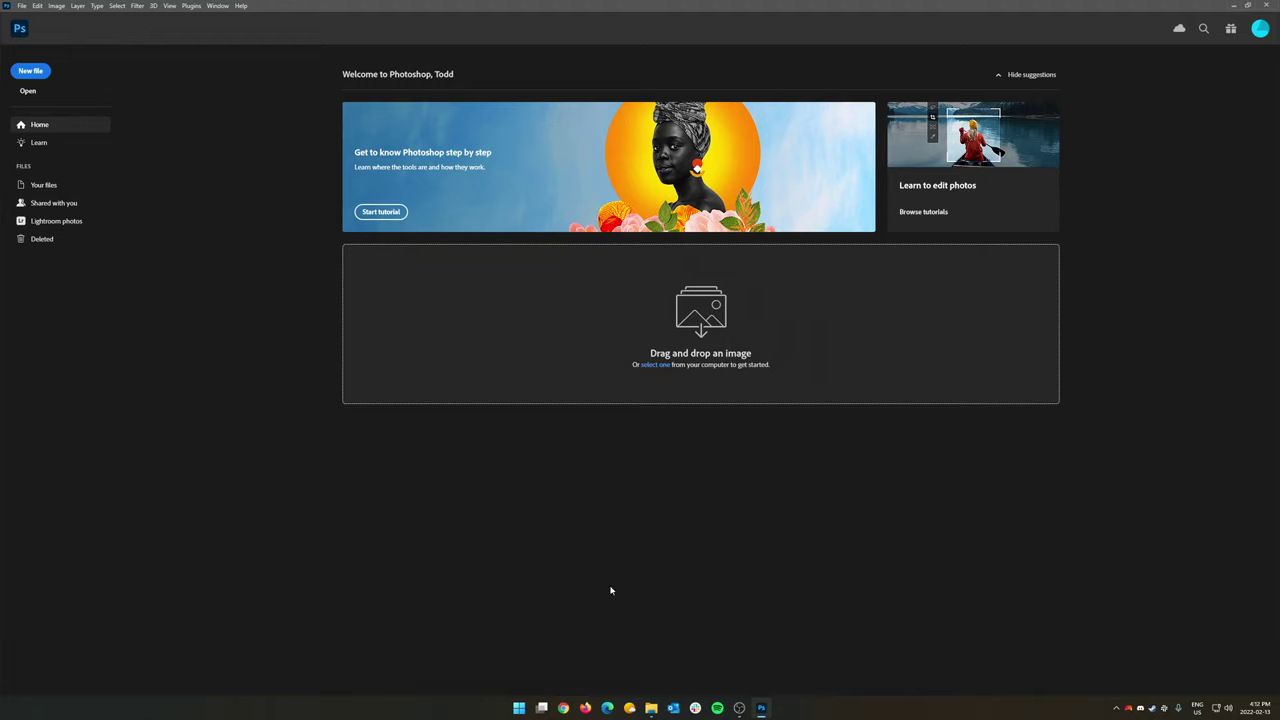
Open Person Standing.jpg from the Desktop folder as a new document in Photoshop
click(652, 708)
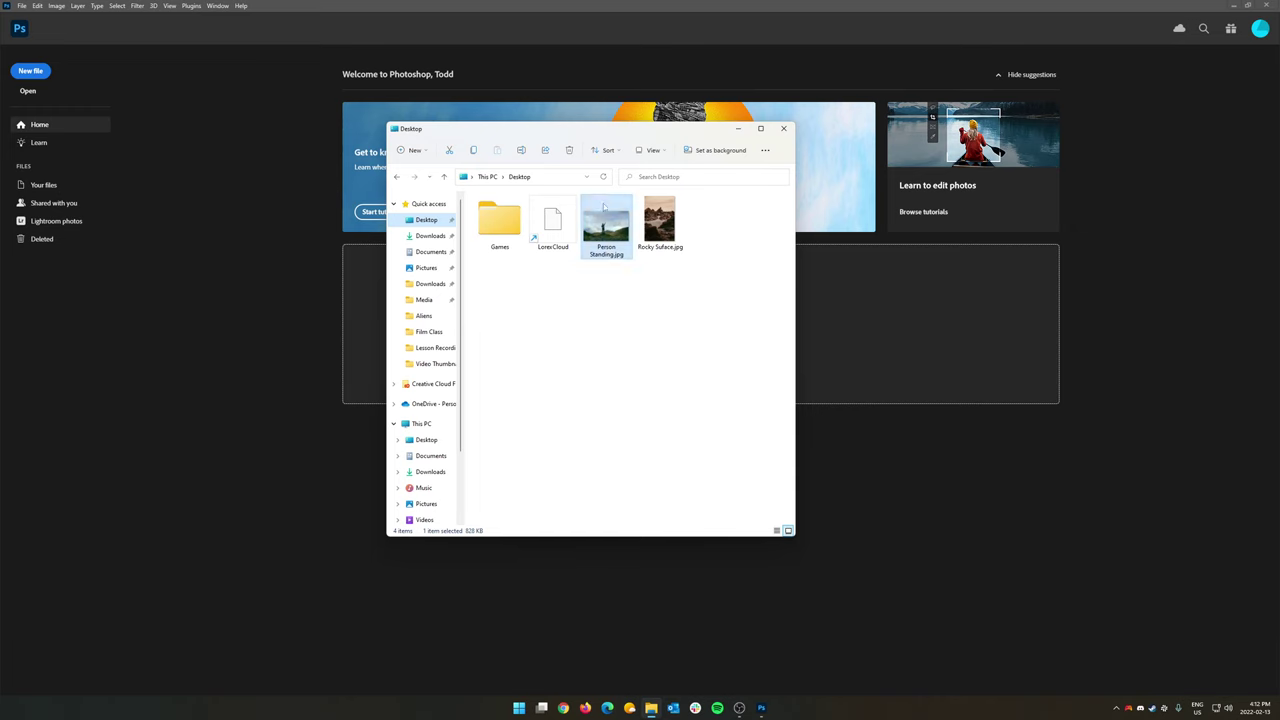
drag(598, 130, 451, 304)
drag(469, 408, 752, 309)
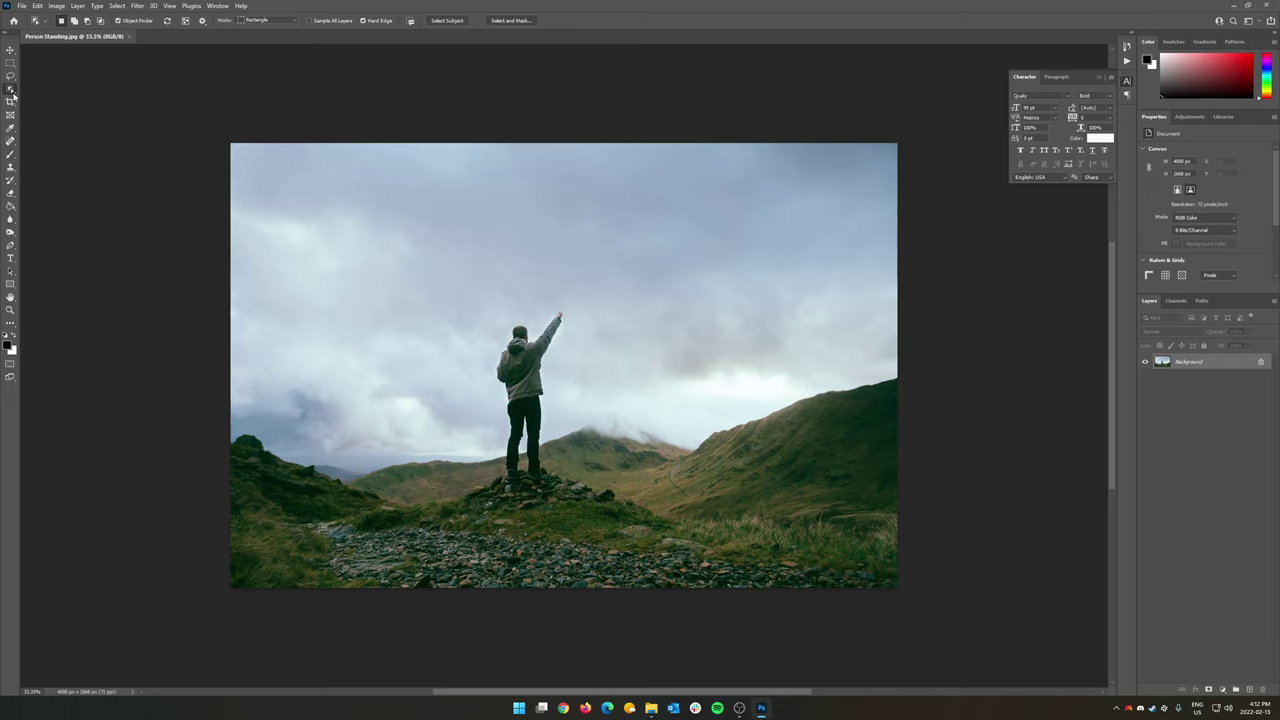
Select the standing person by framing the whole figure with the Object Selection tool in Rectangle mode
right_click(11, 92)
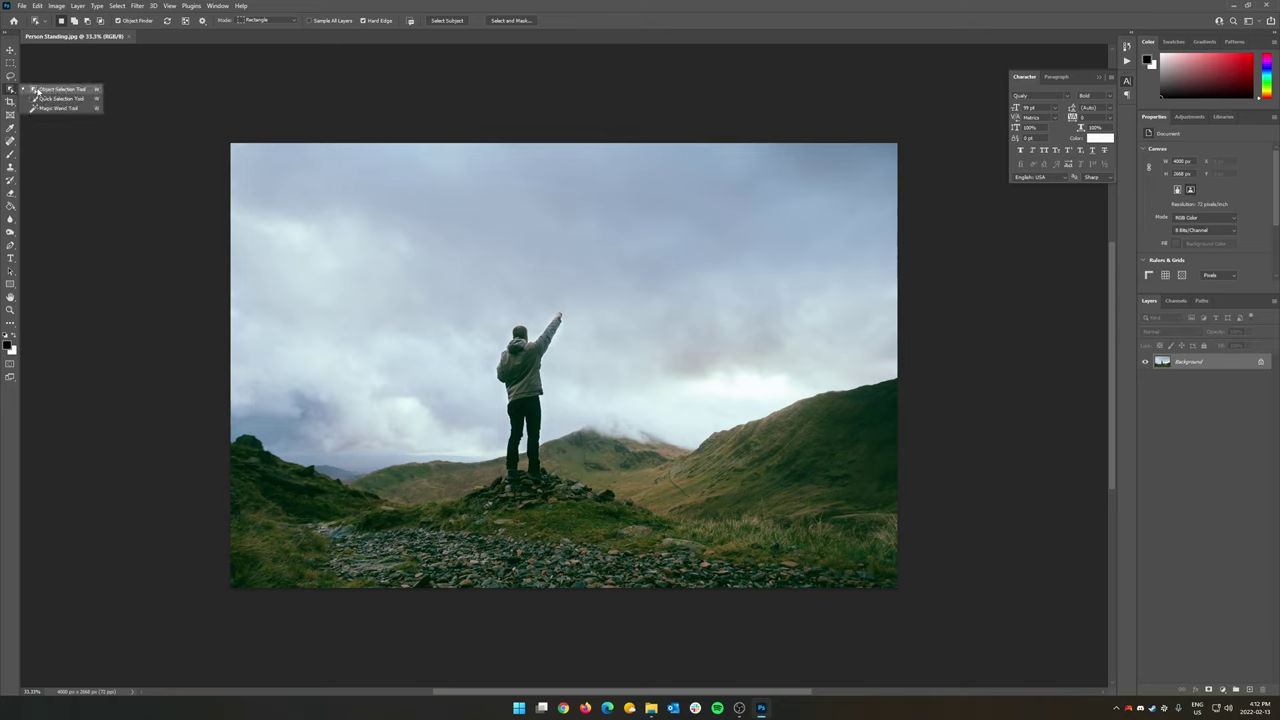
click(46, 89)
click(42, 91)
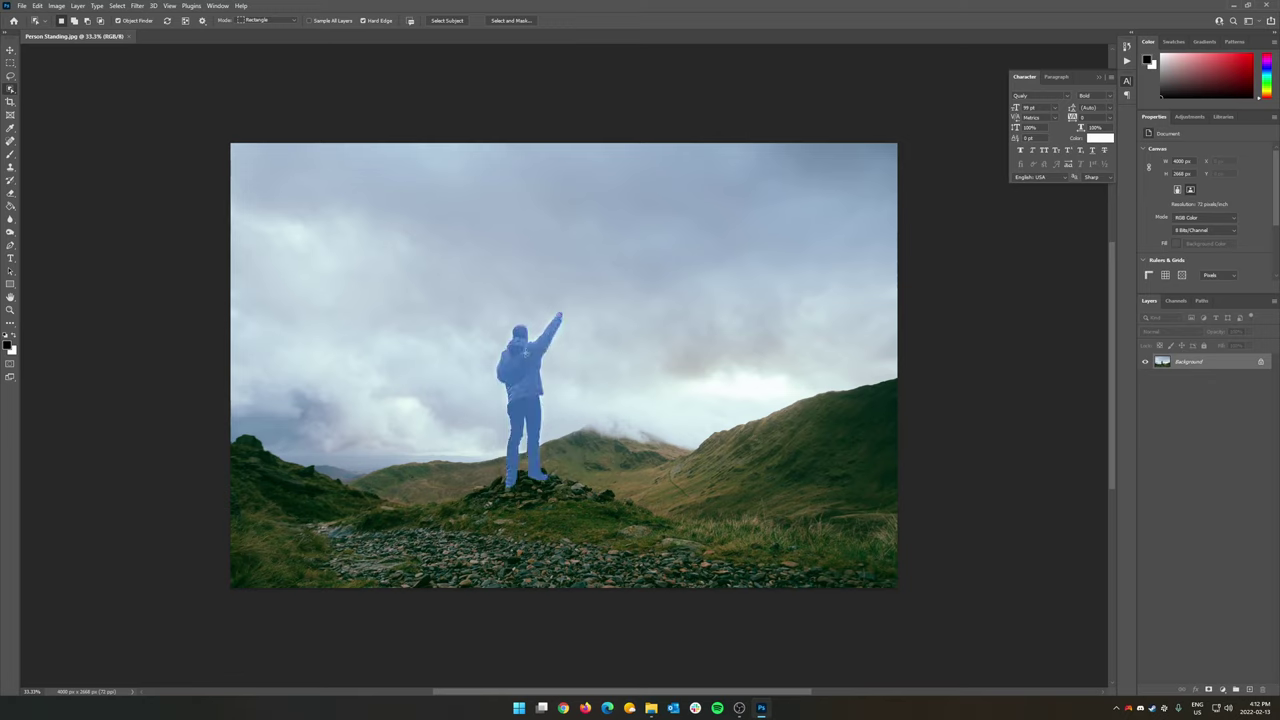
drag(455, 283, 600, 520)
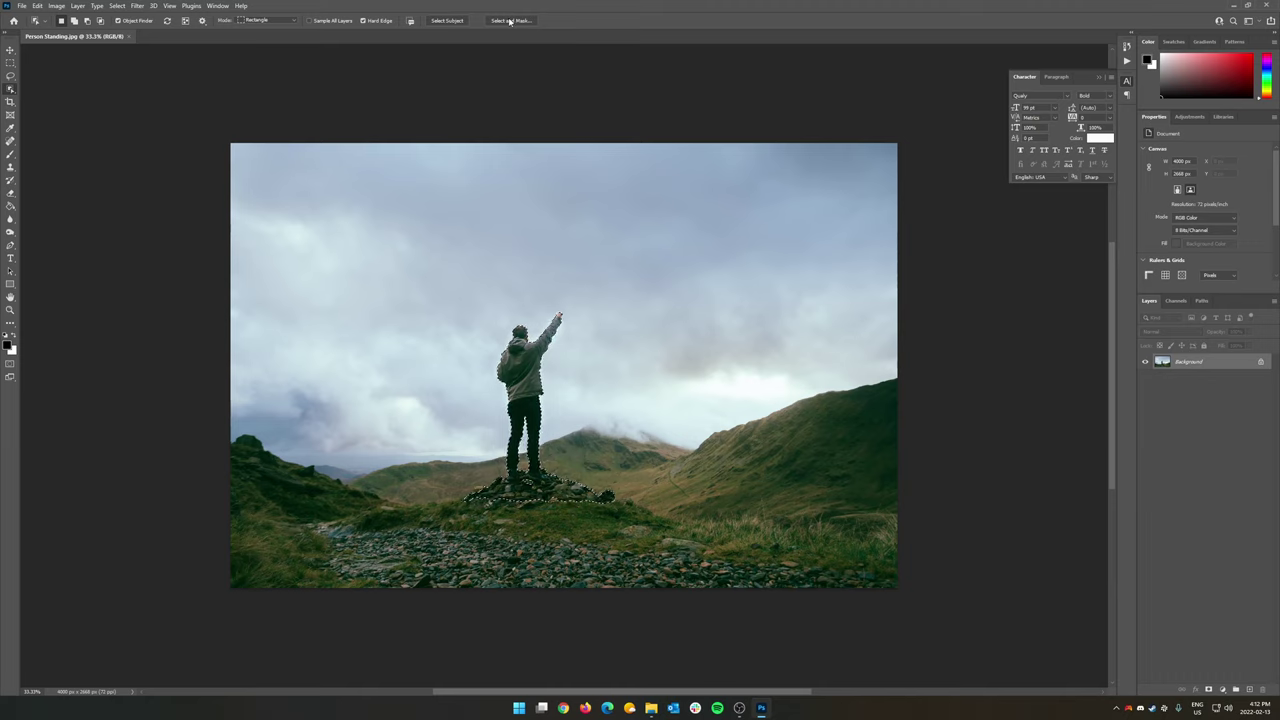
Open the selection in Select and Mask and set the view to Overlay with 67% opacity
click(508, 21)
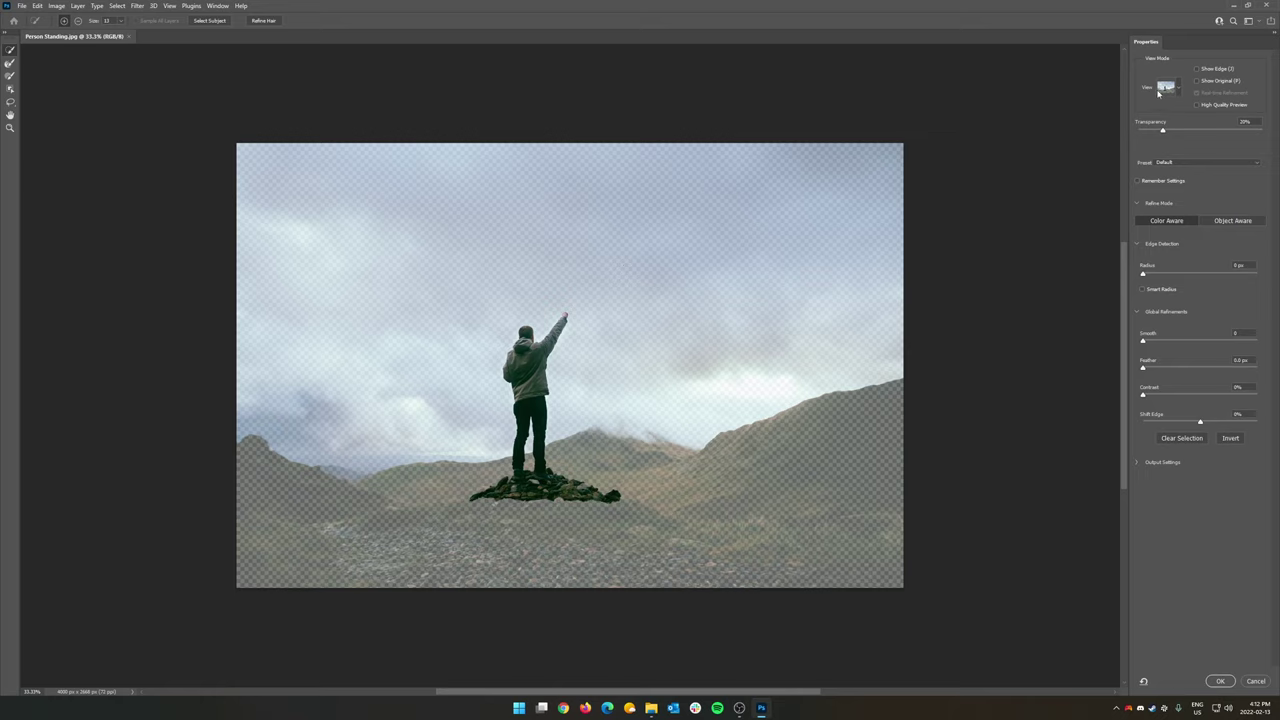
click(1179, 88)
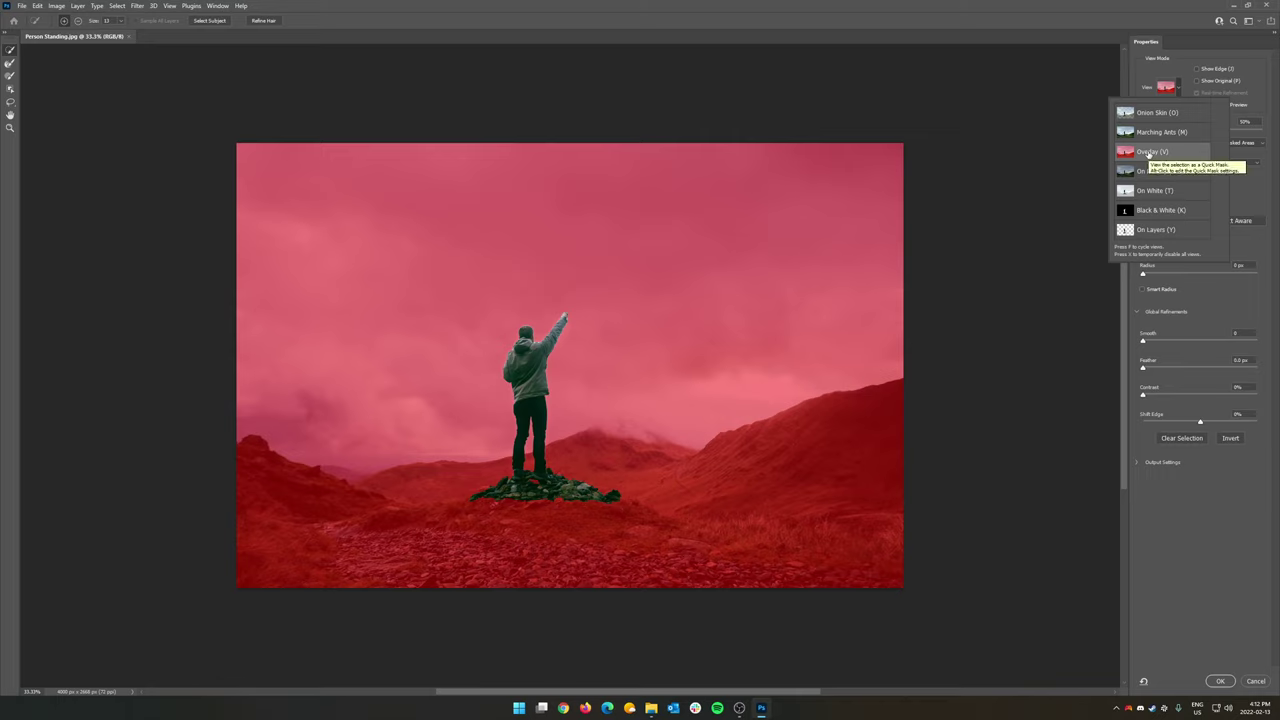
click(1150, 152)
drag(1208, 130, 1227, 130)
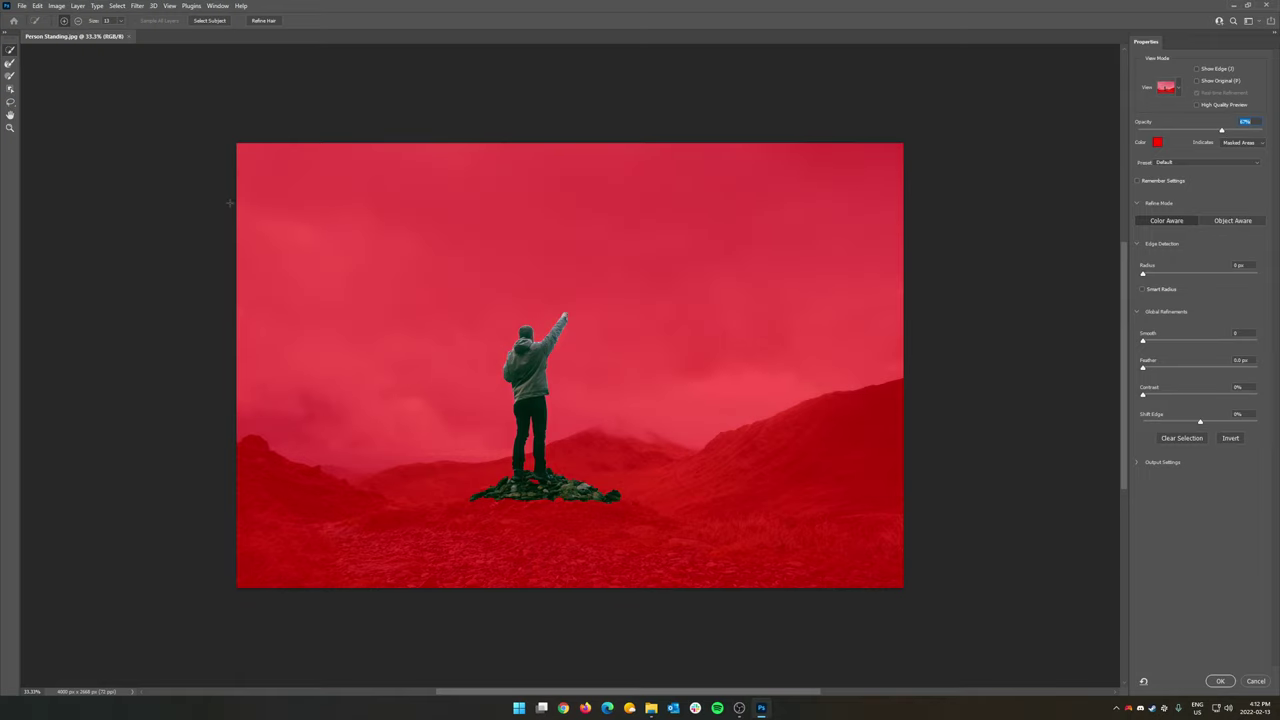
Examine the selection edge around the person's head and raised arm, and look through the selection brush tools
key(z)
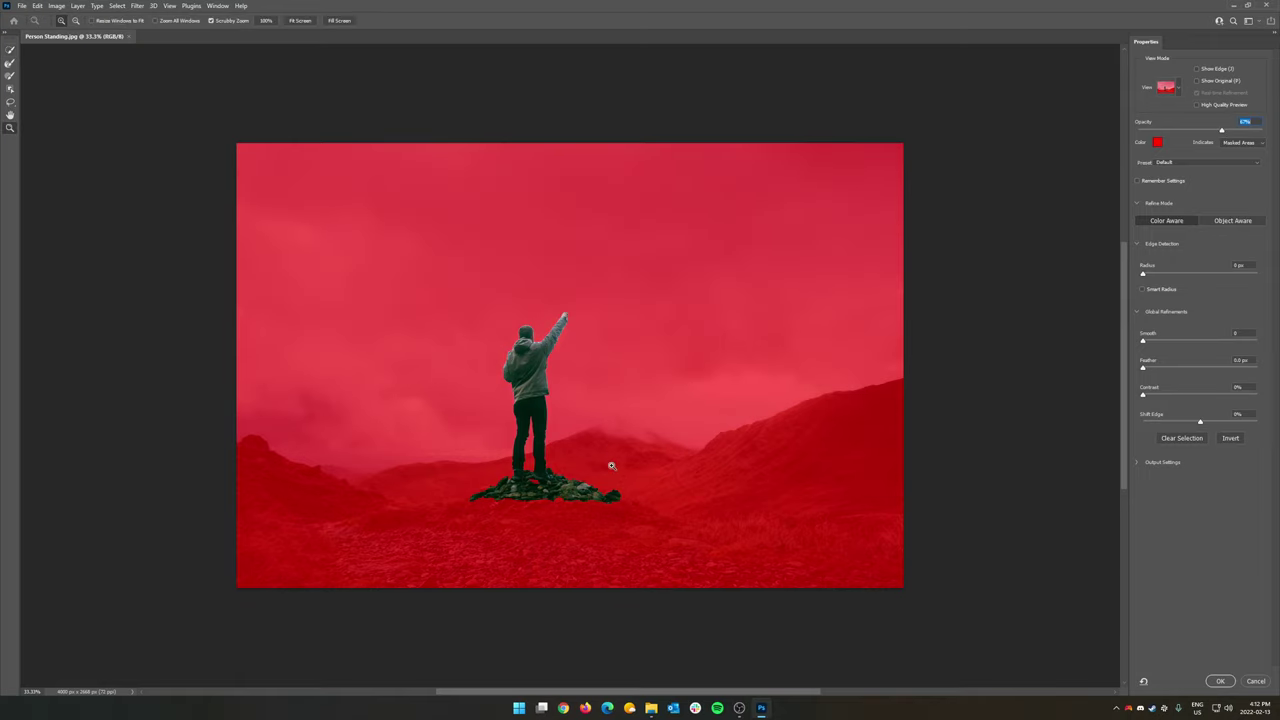
drag(529, 410, 533, 284)
drag(534, 386, 617, 265)
drag(561, 346, 627, 427)
drag(608, 371, 629, 434)
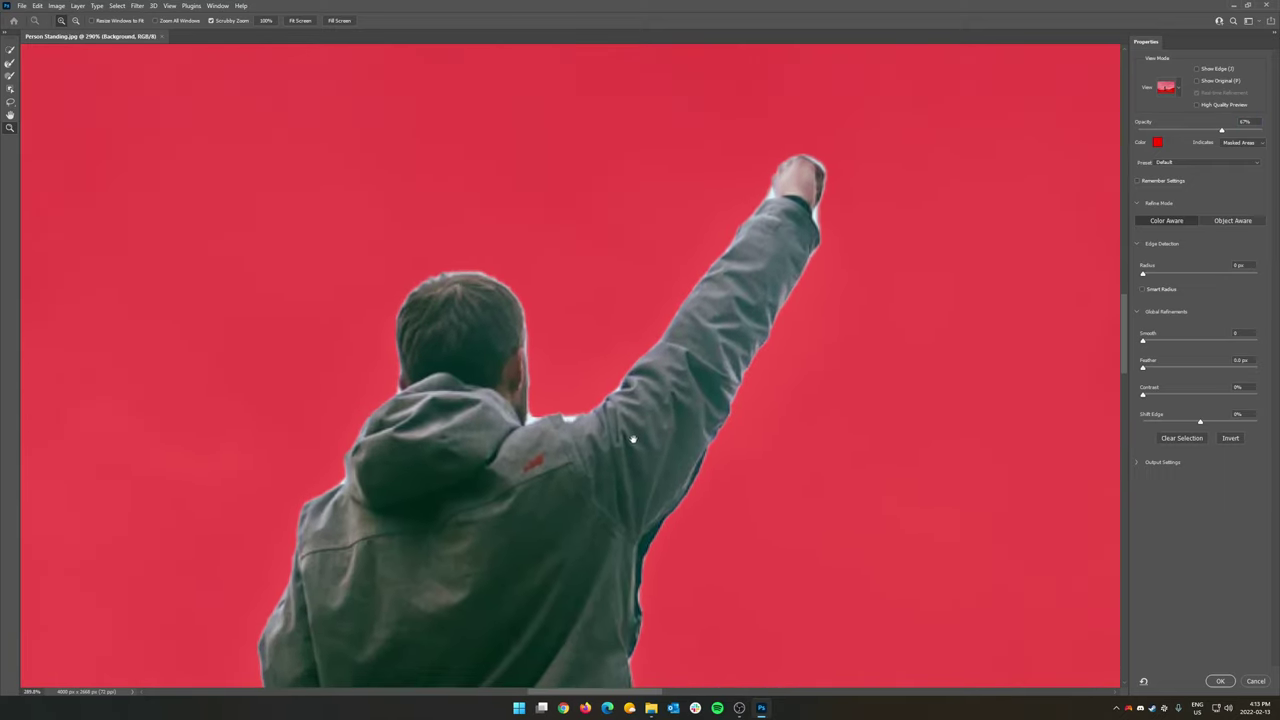
click(11, 50)
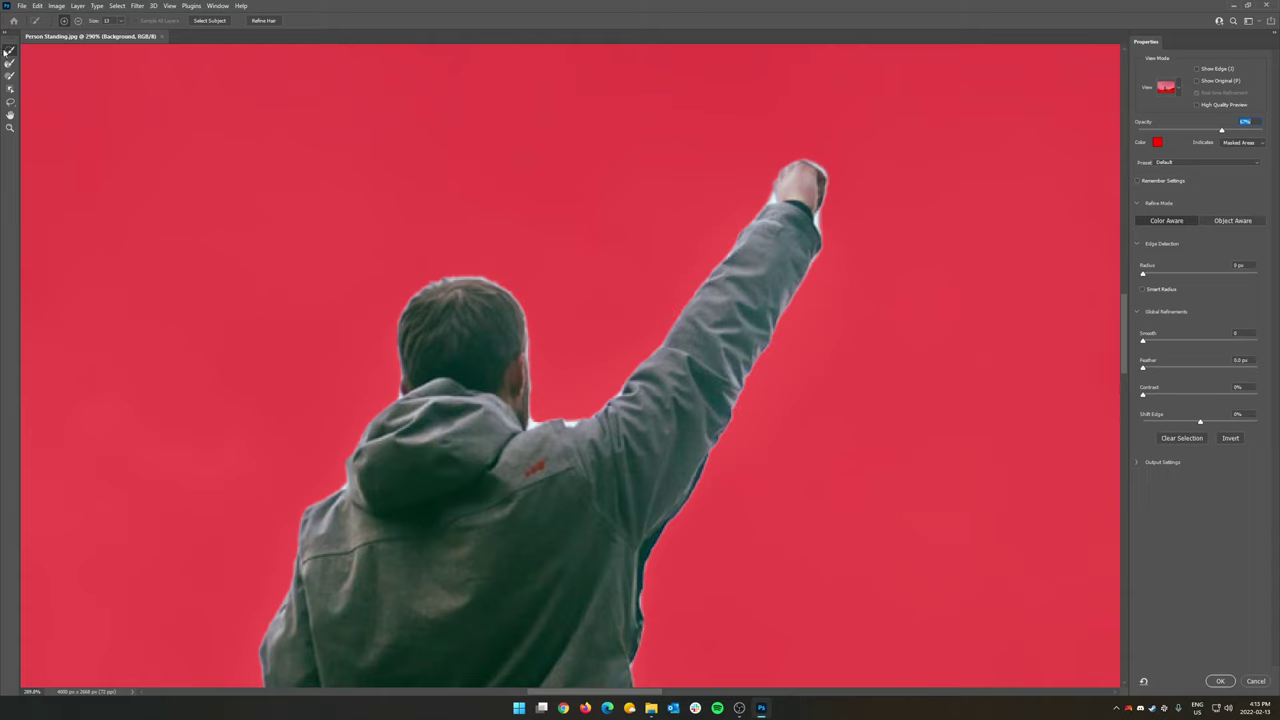
click(11, 64)
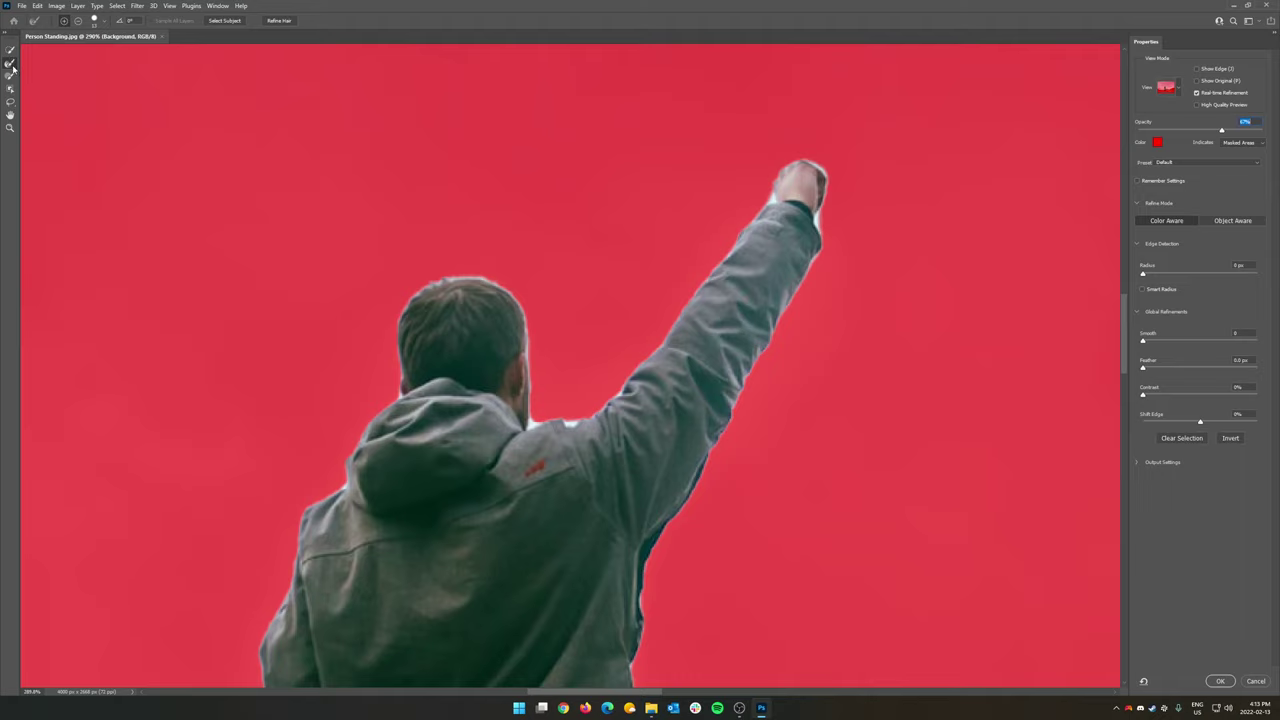
click(10, 77)
click(10, 49)
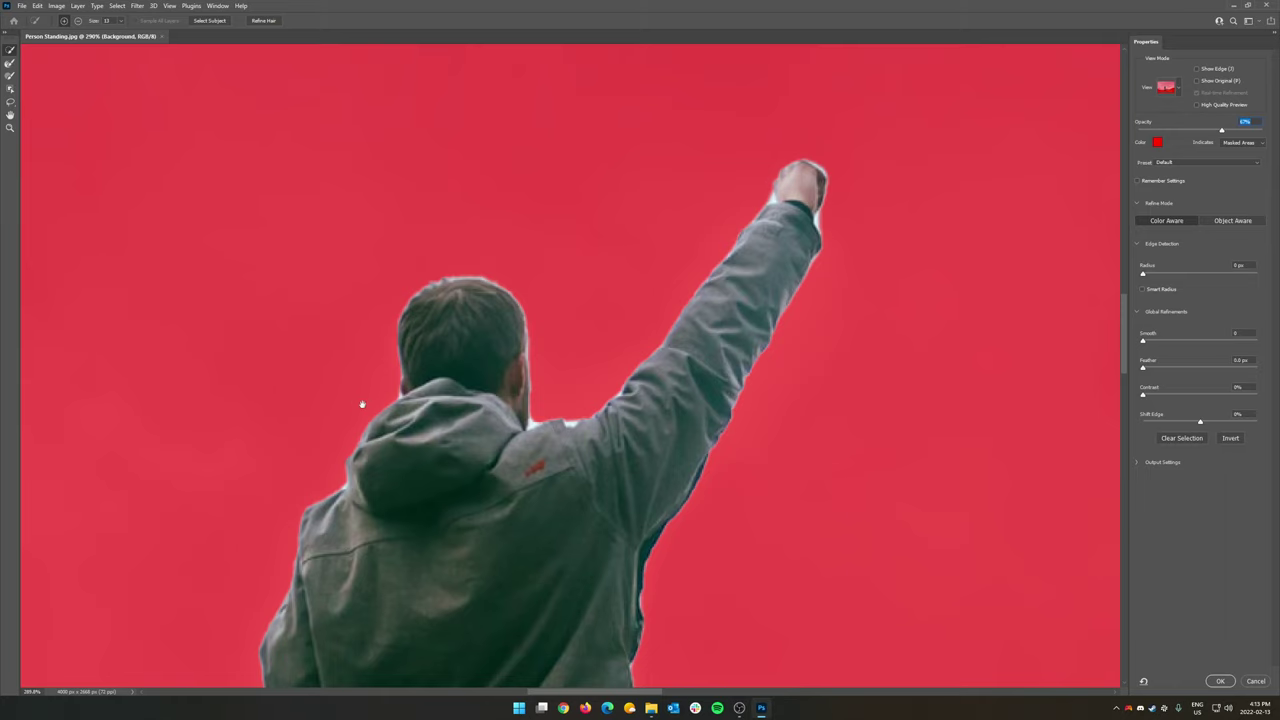
Subtract the upper rocks and the stray hill patch right of the shoes from the selection with the Quick Selection tool
scroll(362, 404, down, 15)
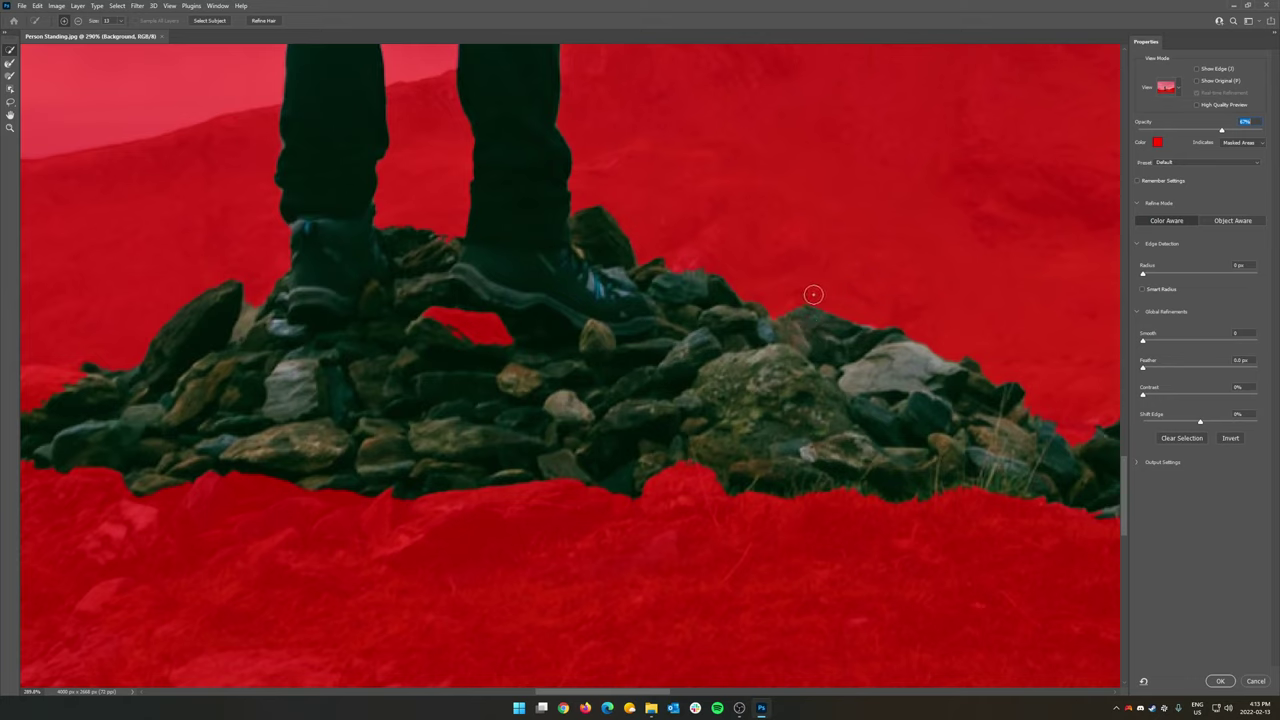
mouse_move(808, 334)
mouse_down()
mouse_move(836, 256)
mouse_move(832, 335)
mouse_move(891, 238)
mouse_move(844, 300)
mouse_up()
alt+drag(847, 256, 820, 338)
alt+drag(781, 259, 767, 342)
alt+click(750, 312)
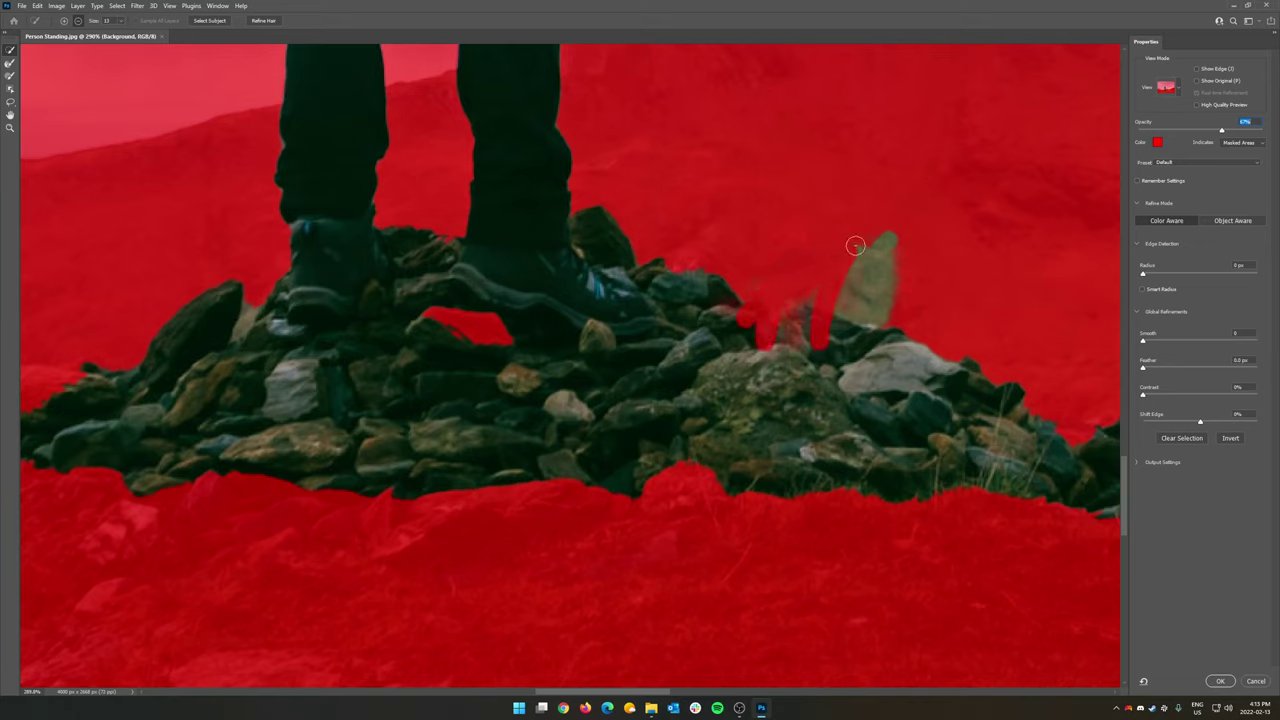
alt+drag(900, 240, 838, 330)
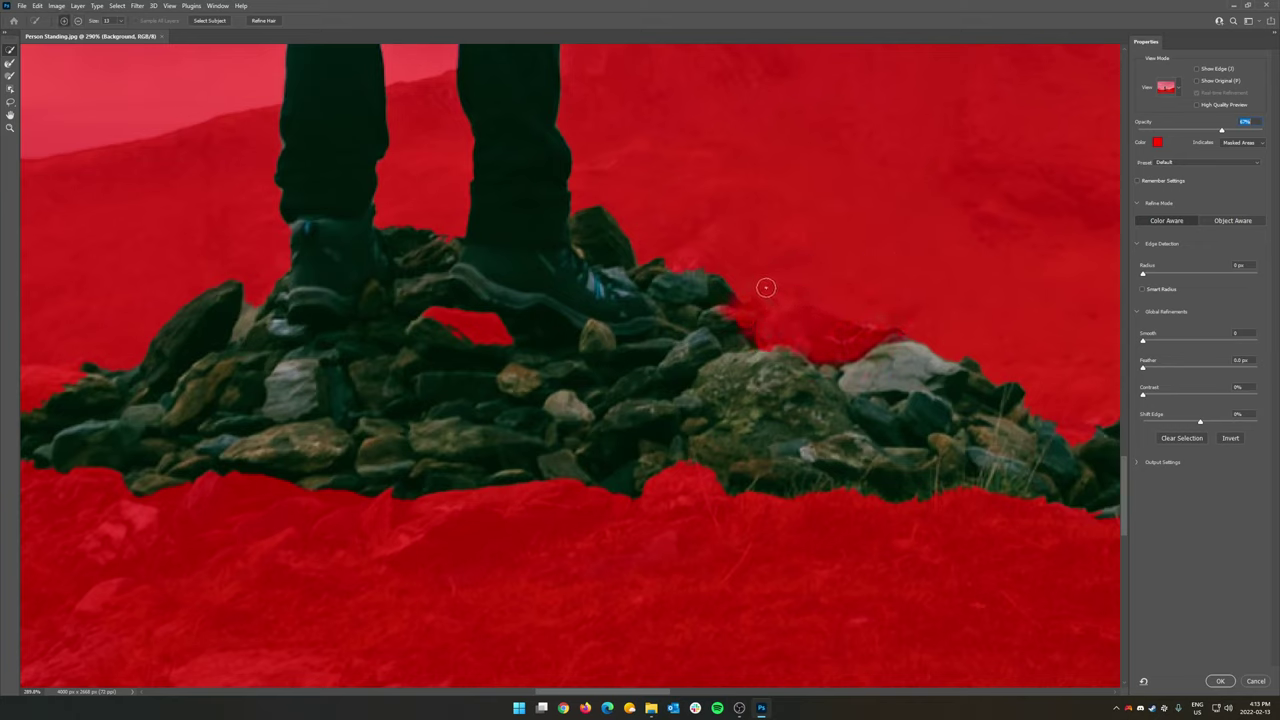
Subtract the rest of the rock pile right of and beneath the shoes using a larger Quick Selection brush
mouse_move(740, 391)
alt+mouse_down()
mouse_move(834, 389)
mouse_move(740, 389)
mouse_move(854, 429)
mouse_move(786, 408)
alt+mouse_up()
drag(866, 419, 738, 356)
mouse_move(984, 397)
mouse_down()
mouse_move(1027, 378)
mouse_move(1022, 421)
mouse_move(913, 374)
mouse_move(884, 437)
mouse_move(769, 438)
mouse_move(840, 305)
mouse_move(1007, 381)
mouse_move(1052, 375)
mouse_up()
drag(606, 406, 764, 389)
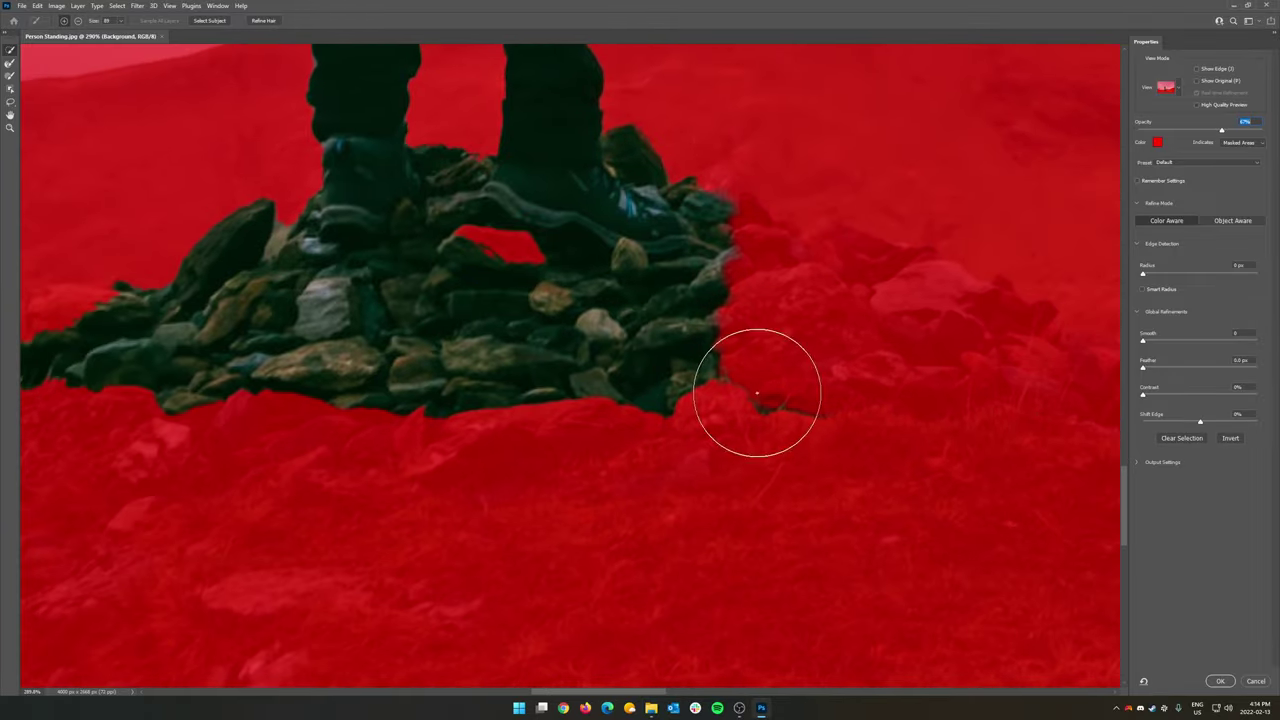
mouse_move(838, 406)
mouse_down()
mouse_move(518, 416)
mouse_move(405, 403)
mouse_move(557, 374)
mouse_move(505, 384)
mouse_move(589, 603)
mouse_up()
mouse_move(611, 258)
mouse_down()
mouse_move(583, 623)
mouse_move(583, 509)
mouse_move(580, 571)
mouse_up()
mouse_move(557, 214)
mouse_down()
mouse_move(508, 213)
mouse_move(552, 296)
mouse_up()
alt+drag(558, 341, 514, 343)
Add the right leg back to the selection and subtract the spill between the legs and around the right shoe
drag(626, 456, 583, 226)
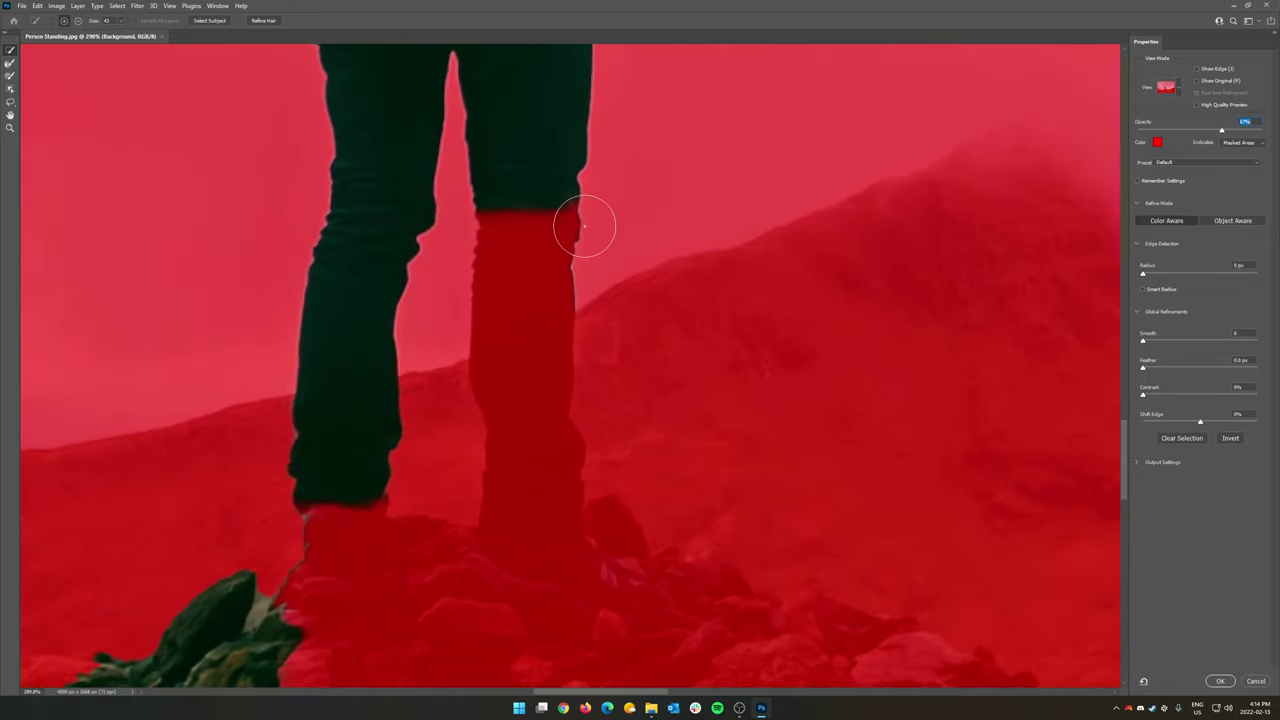
mouse_move(504, 224)
mouse_down()
mouse_move(520, 226)
mouse_move(539, 493)
mouse_up()
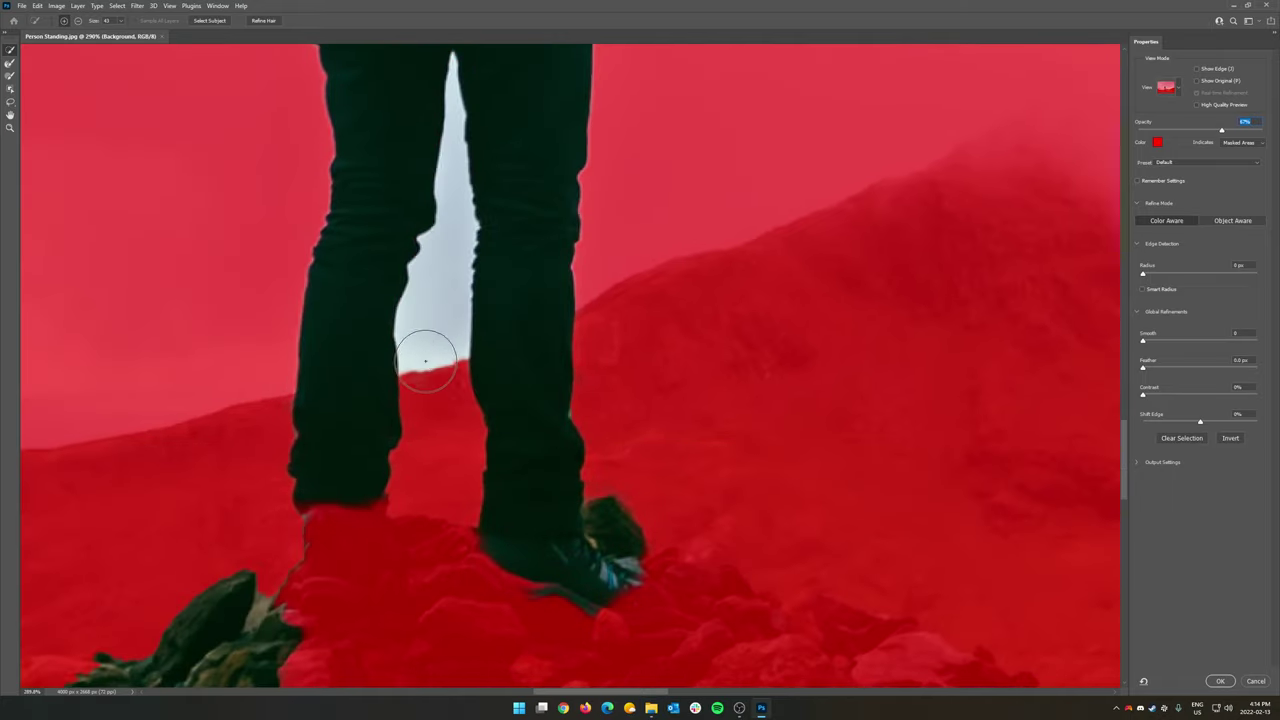
alt+drag(429, 334, 453, 371)
drag(522, 240, 583, 83)
drag(646, 425, 621, 335)
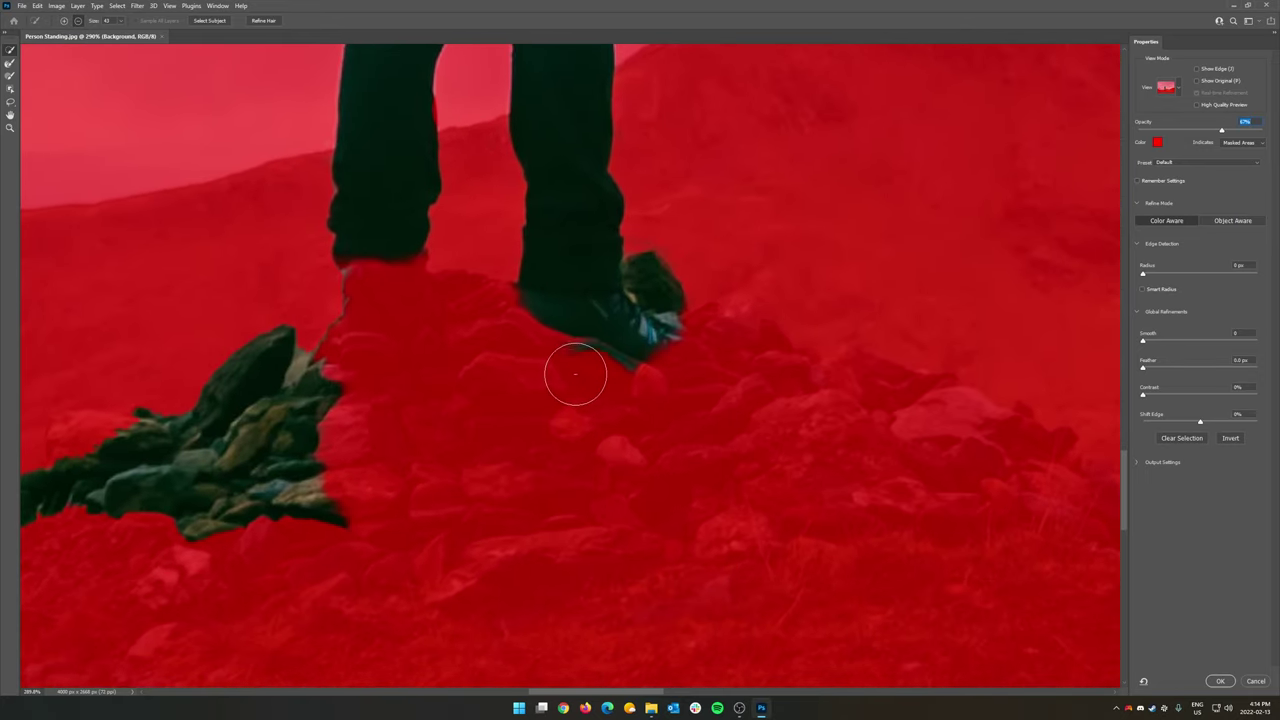
mouse_move(606, 386)
mouse_down()
mouse_move(633, 420)
mouse_move(665, 402)
mouse_up()
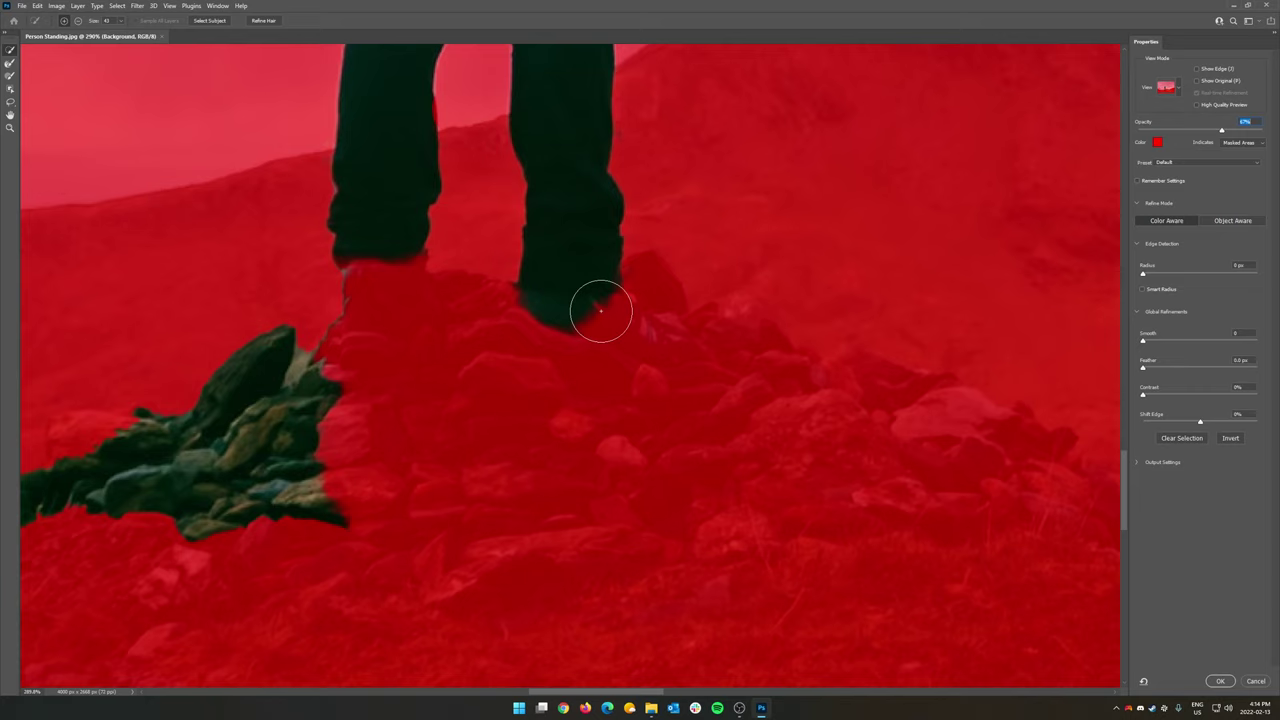
Add the left lower leg and shoe back to the selection, subtracting the spill onto the rocks below
mouse_move(377, 250)
mouse_down()
mouse_move(381, 306)
mouse_move(428, 318)
mouse_move(390, 97)
mouse_move(389, 191)
mouse_up()
drag(389, 114, 389, 326)
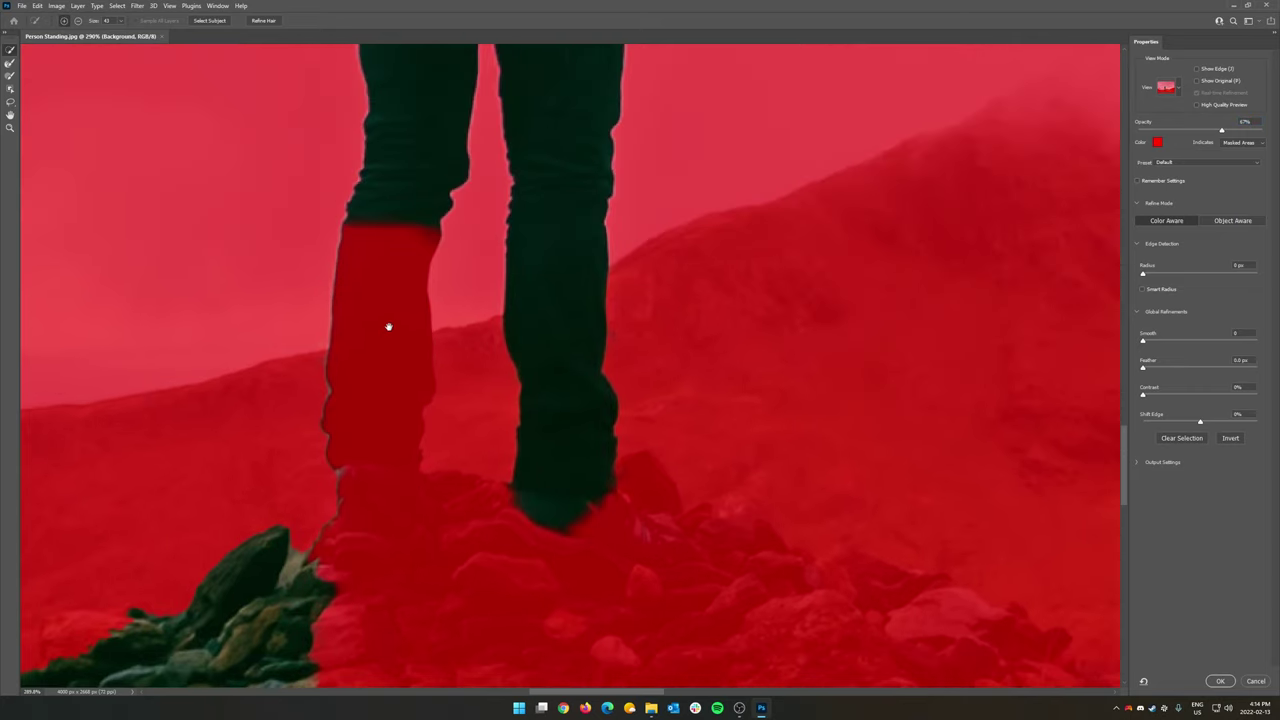
mouse_move(403, 206)
mouse_down()
mouse_move(367, 494)
mouse_move(374, 431)
mouse_move(374, 502)
mouse_move(431, 488)
mouse_move(483, 556)
mouse_up()
alt+click(483, 556)
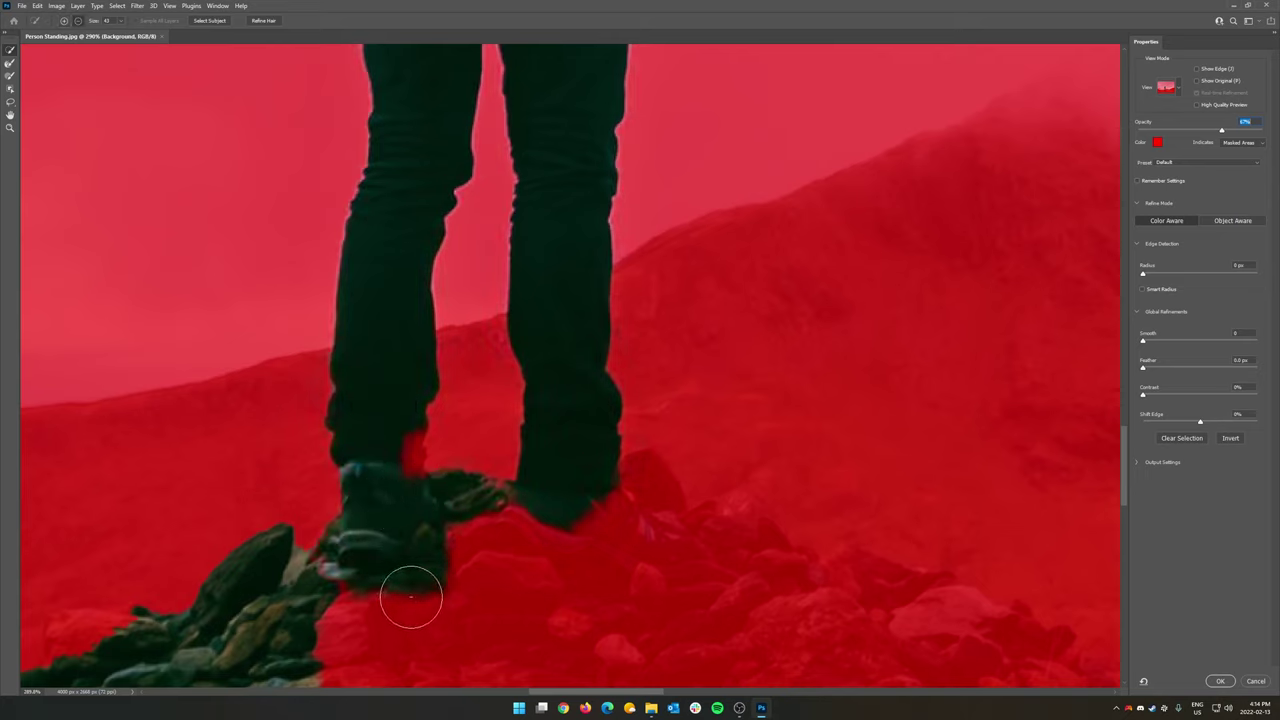
alt+click(411, 594)
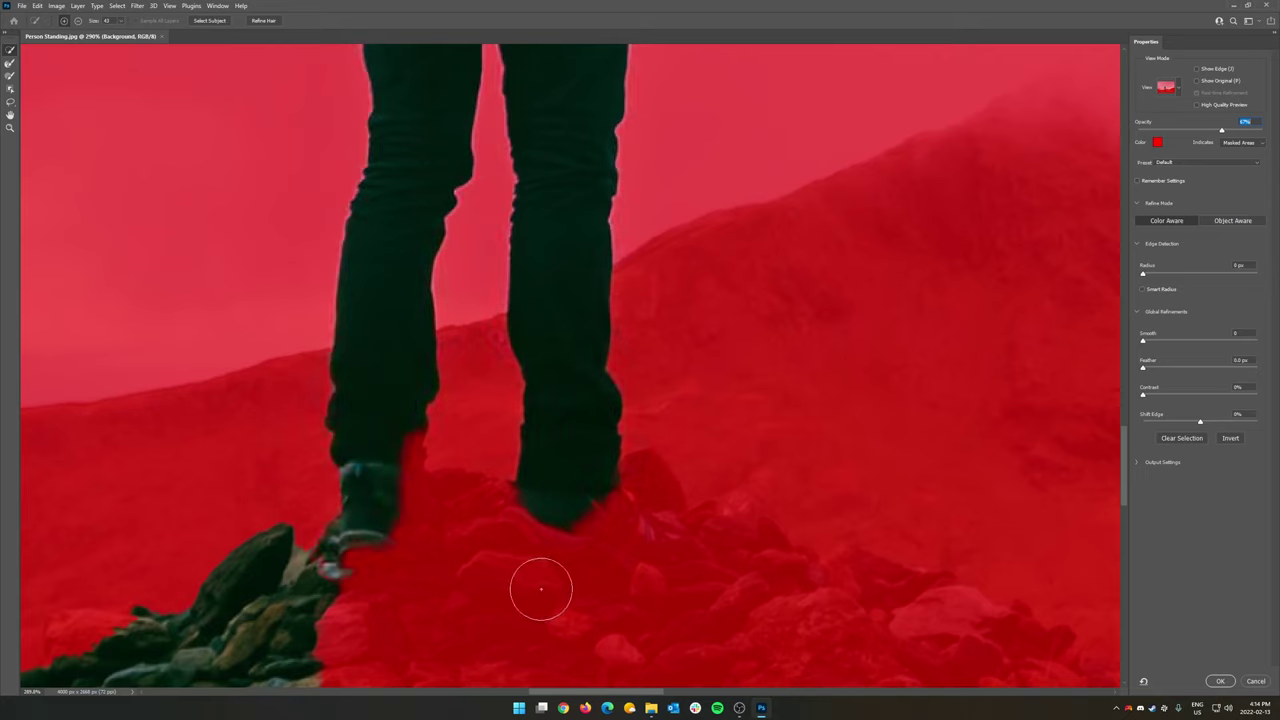
click(397, 501)
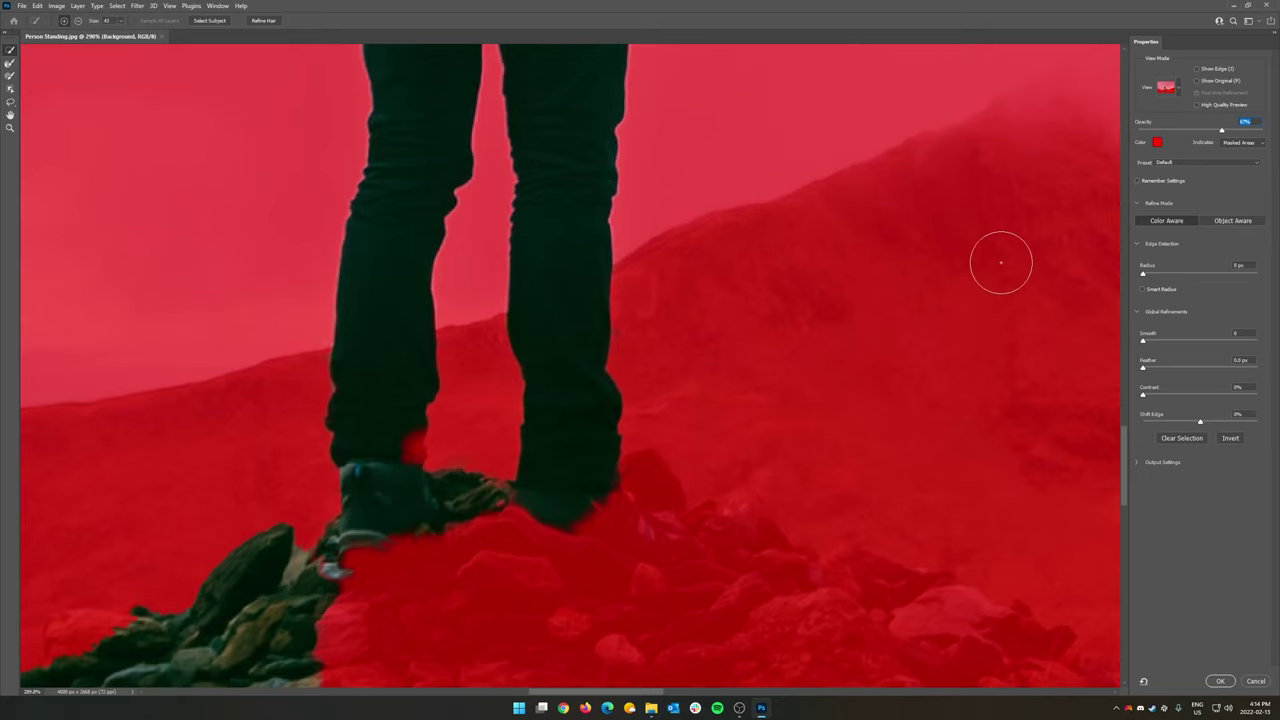
Set the overlay opacity to 50% and remove the remaining rocks left of the left shoe with the Brush tool
click(1200, 131)
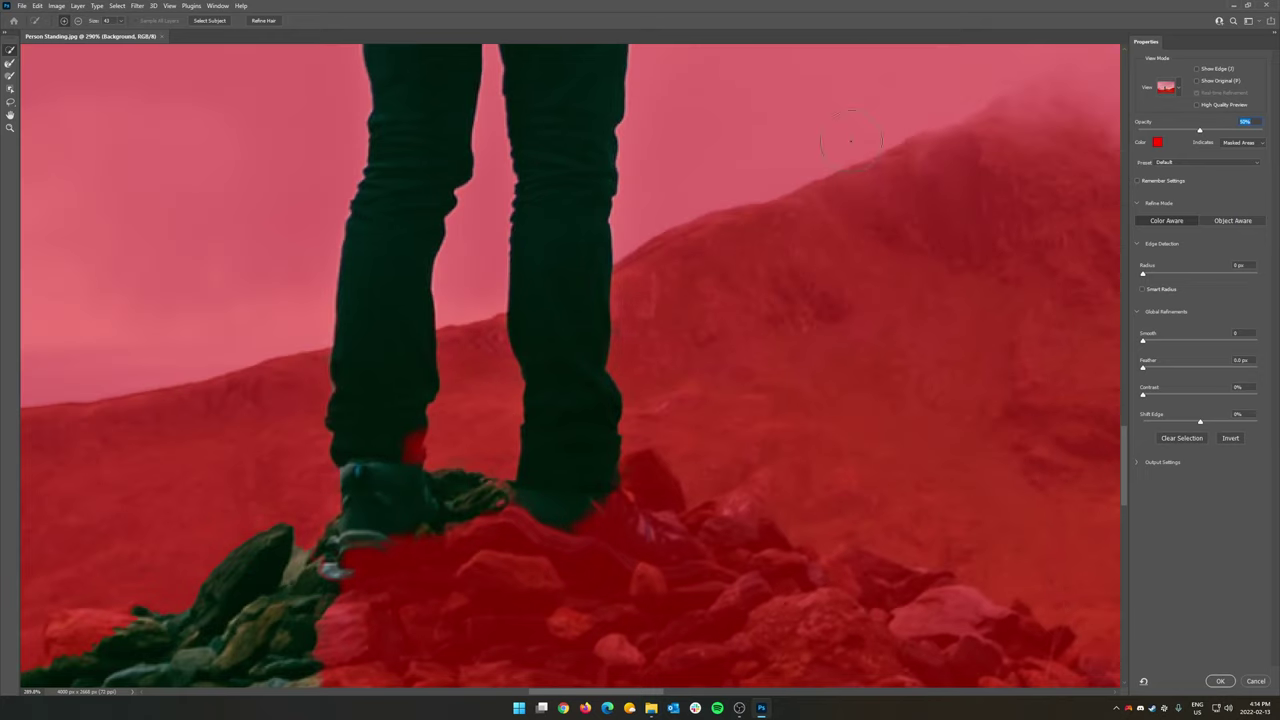
click(9, 78)
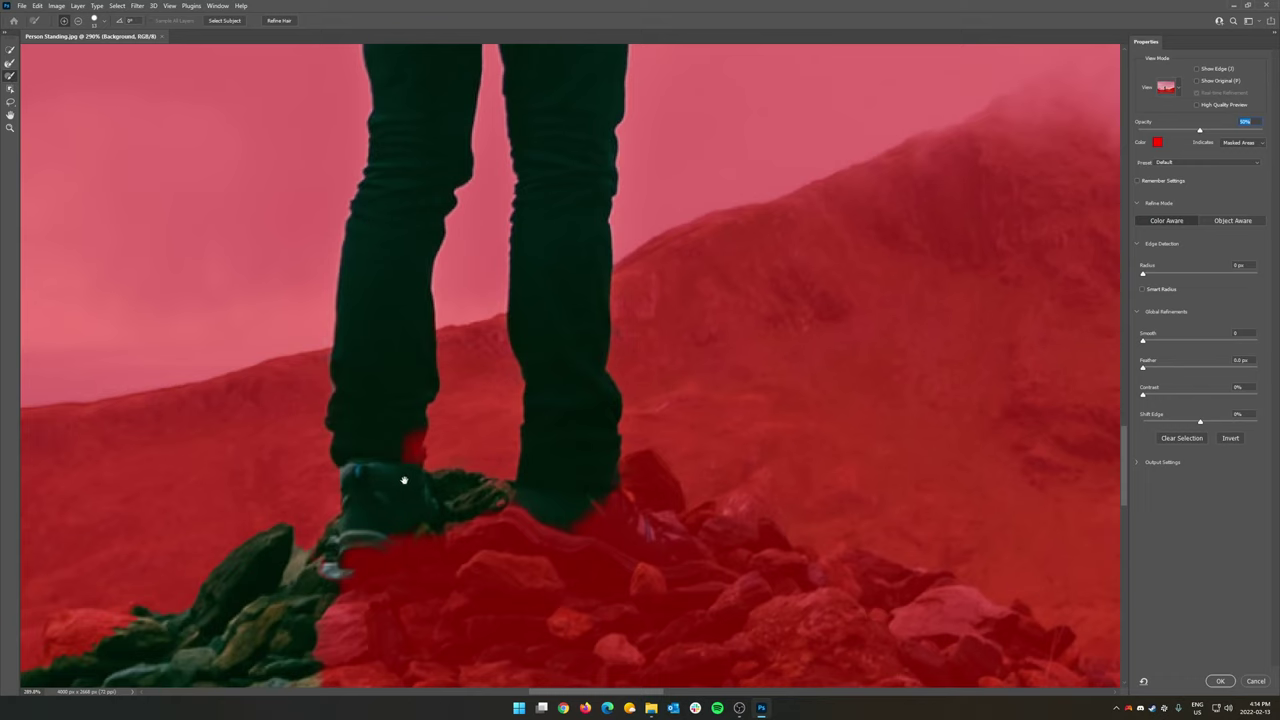
drag(382, 450, 423, 309)
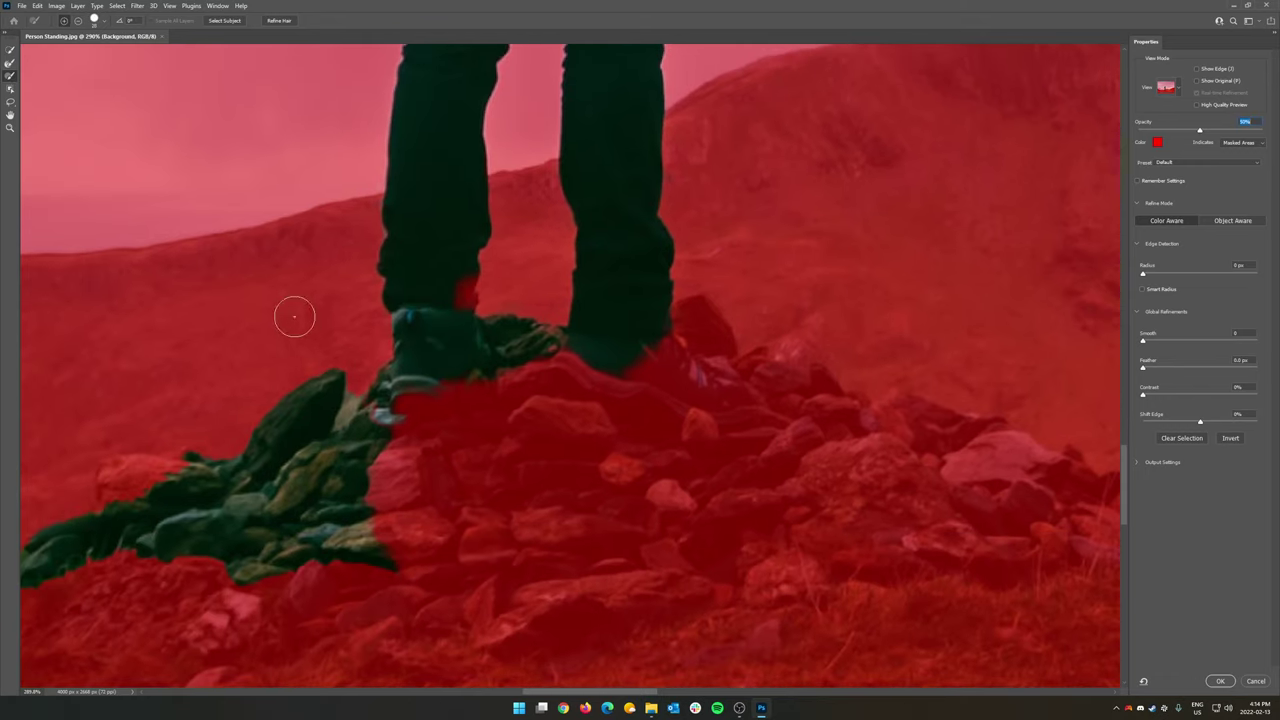
mouse_move(264, 374)
mouse_down()
mouse_move(304, 503)
mouse_move(312, 461)
mouse_move(252, 344)
mouse_move(251, 417)
mouse_move(273, 394)
mouse_move(249, 480)
mouse_move(236, 478)
mouse_move(436, 346)
mouse_up()
drag(337, 423, 394, 414)
mouse_move(234, 422)
mouse_down()
mouse_move(279, 443)
mouse_move(422, 432)
mouse_move(487, 339)
mouse_move(490, 278)
mouse_move(538, 455)
mouse_move(604, 457)
mouse_move(580, 363)
mouse_up()
drag(766, 400, 518, 541)
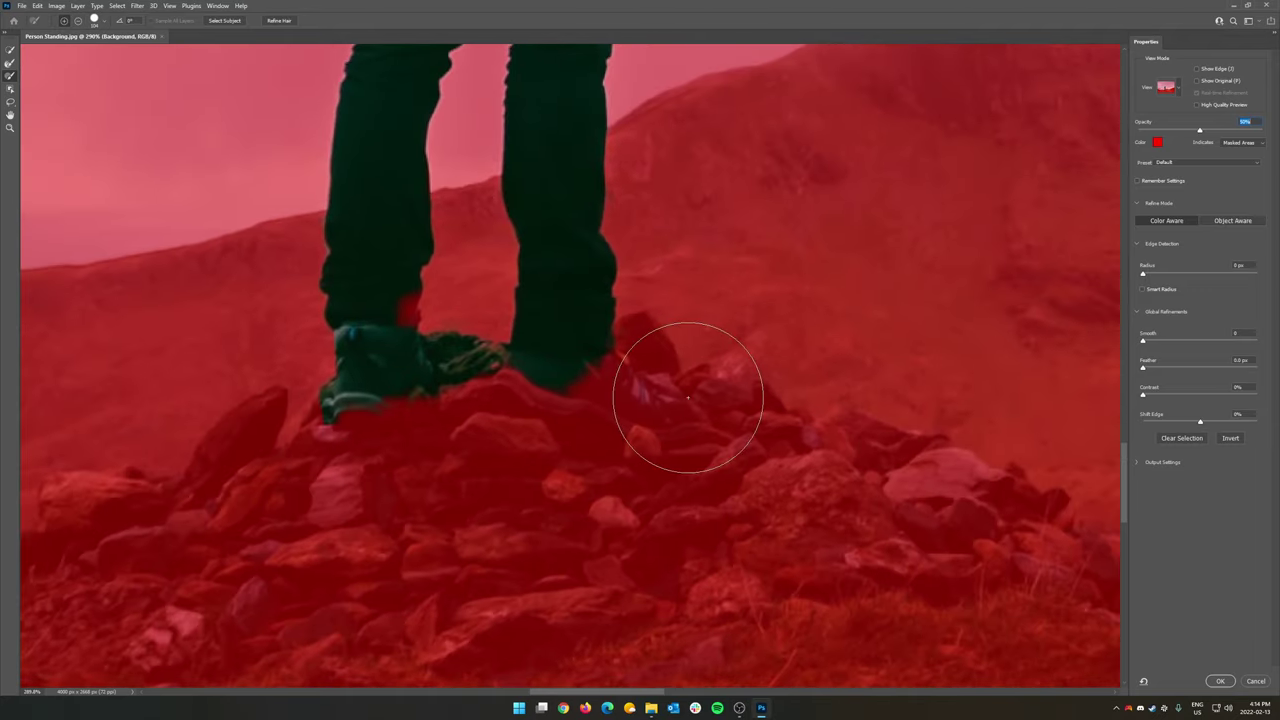
Paint the whole right shoe back into the selection with a small brush, following its sole and toe
key(z)
drag(648, 360, 658, 330)
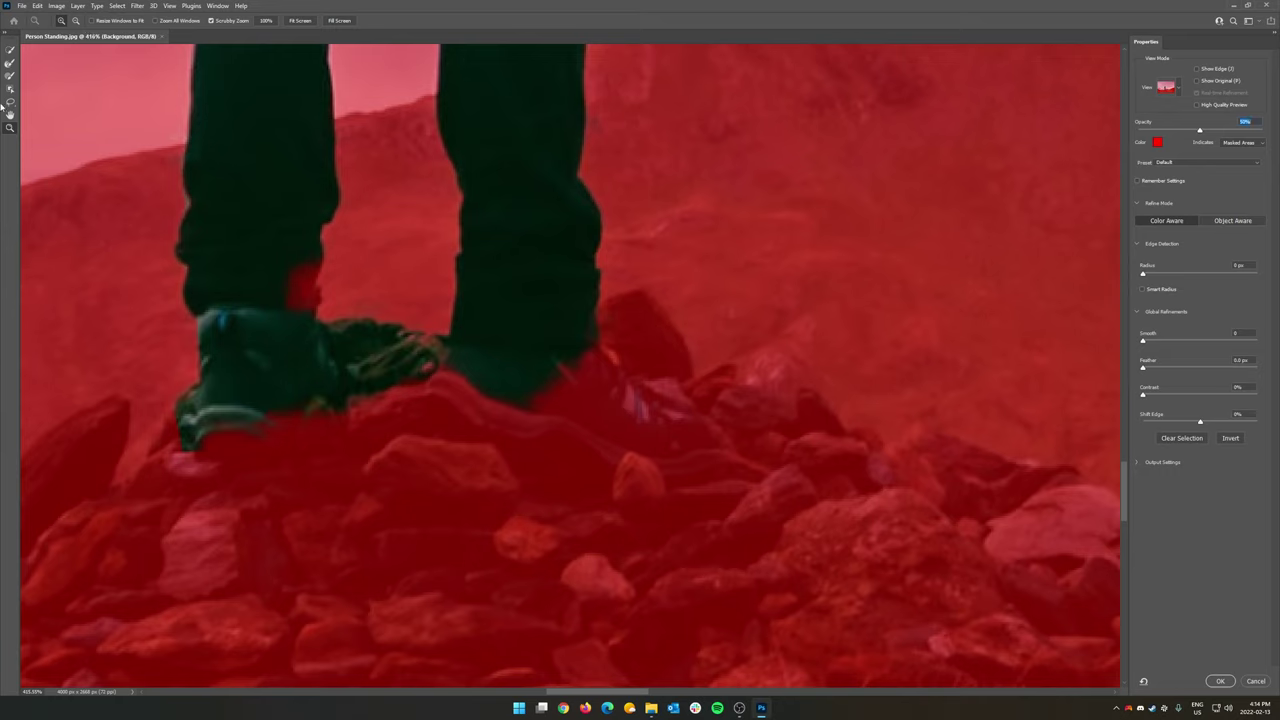
click(9, 76)
mouse_move(639, 392)
mouse_down()
mouse_move(547, 382)
mouse_move(604, 397)
mouse_move(448, 382)
mouse_move(515, 415)
mouse_move(609, 428)
mouse_move(618, 445)
mouse_move(697, 447)
mouse_move(560, 366)
mouse_up()
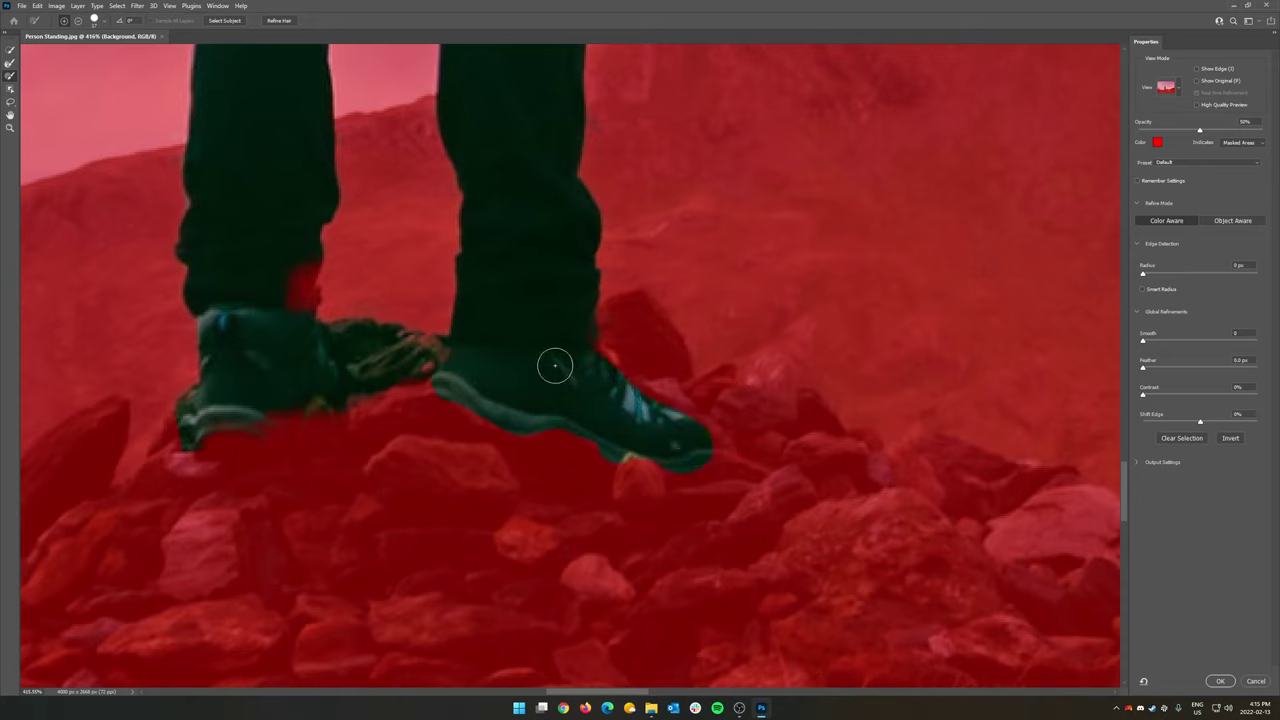
drag(555, 365, 602, 376)
drag(632, 402, 700, 449)
Lower the overlay opacity slightly and paint the missing parts of the left shoe and trouser cuff into the selection
mouse_move(1200, 131)
mouse_down()
mouse_move(1145, 131)
mouse_move(1197, 131)
mouse_up()
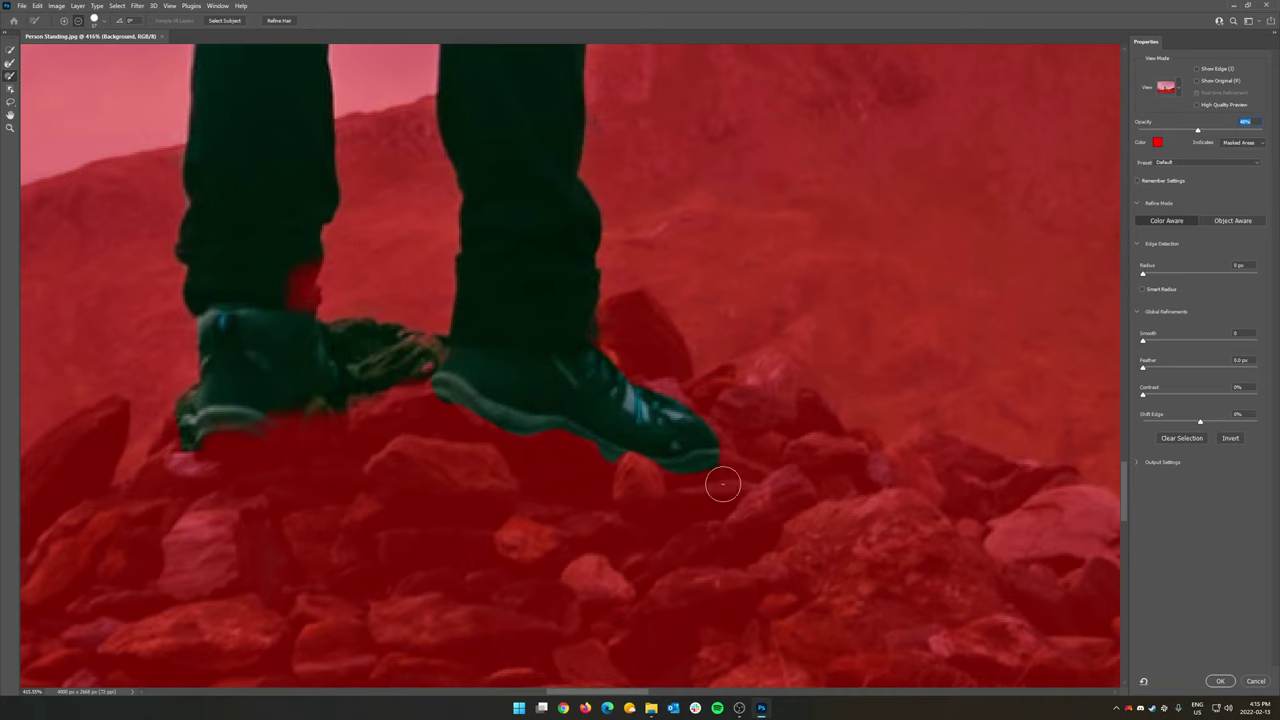
drag(294, 380, 469, 362)
mouse_move(462, 247)
mouse_down()
mouse_move(463, 314)
mouse_move(396, 407)
mouse_move(346, 374)
mouse_move(357, 434)
mouse_move(446, 386)
mouse_move(502, 383)
mouse_up()
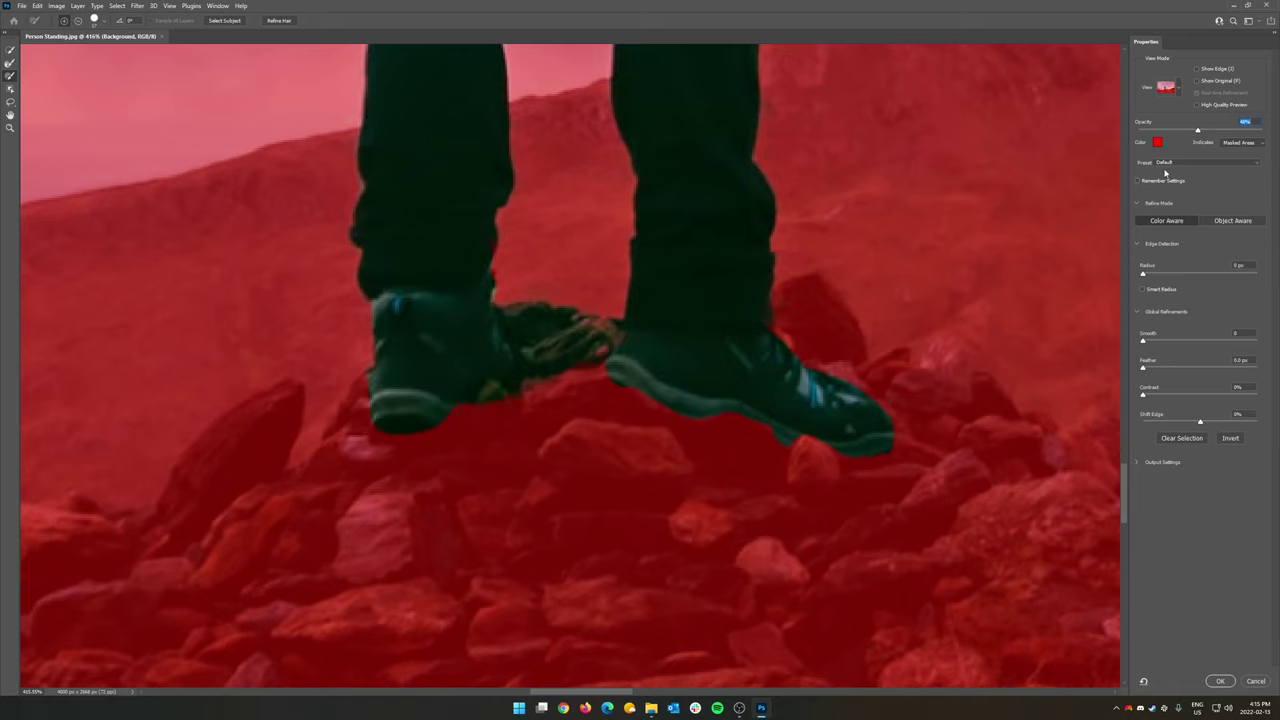
Lower the overlay opacity to about 38% and brush the rocks between the two shoes out of the selection
mouse_move(1198, 130)
mouse_down()
mouse_move(1146, 131)
mouse_move(1186, 131)
mouse_up()
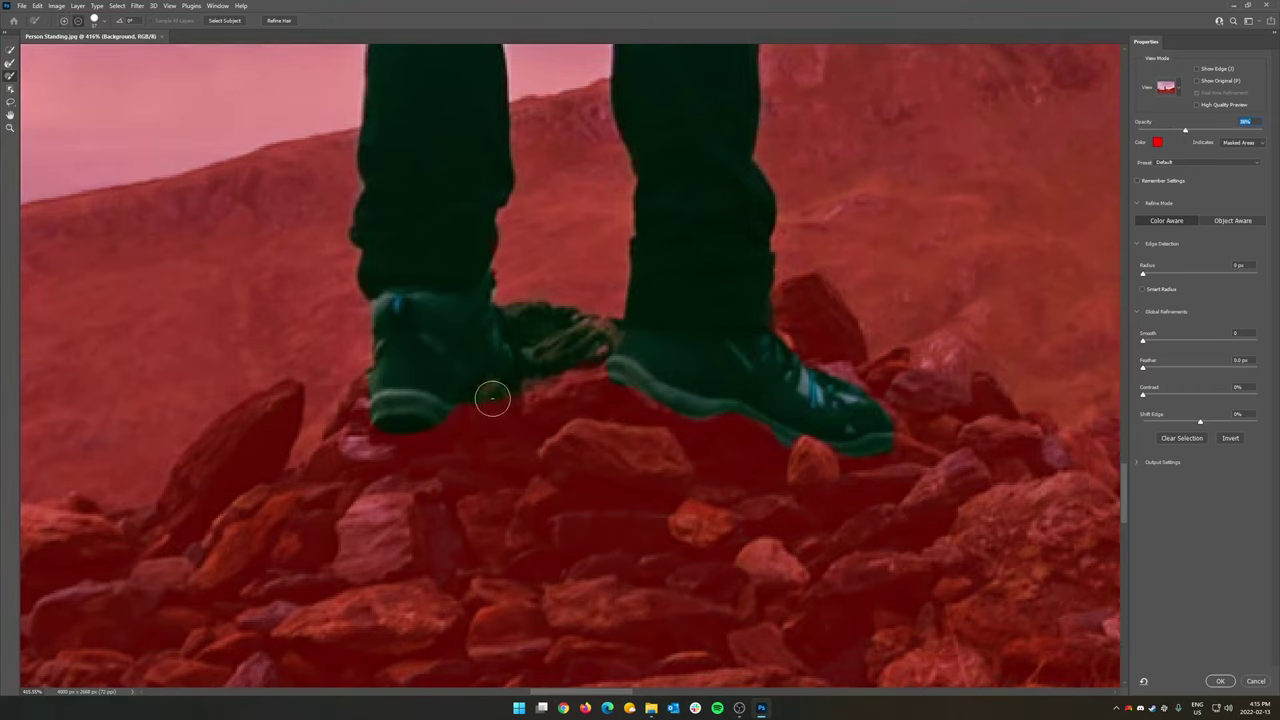
mouse_move(489, 406)
mouse_down()
mouse_move(480, 421)
mouse_move(494, 401)
mouse_up()
mouse_move(496, 403)
mouse_down()
mouse_move(545, 390)
mouse_move(537, 401)
mouse_move(534, 331)
mouse_move(510, 296)
mouse_move(549, 392)
mouse_move(540, 400)
mouse_move(530, 365)
mouse_move(527, 393)
mouse_move(551, 292)
mouse_move(577, 366)
mouse_move(605, 316)
mouse_move(614, 406)
mouse_up()
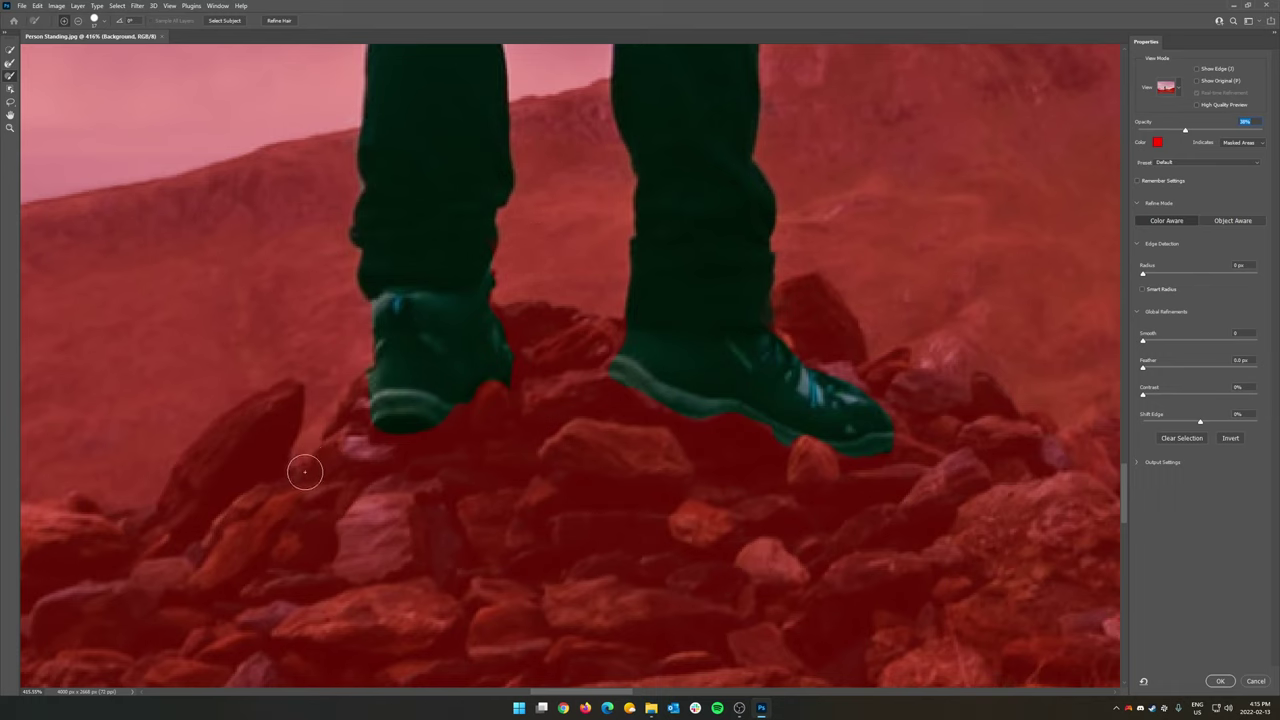
Set the overlay opacity to 79% and brush the bright sky gap on the shoulder beside the neck out of the selection
drag(1187, 131, 1152, 133)
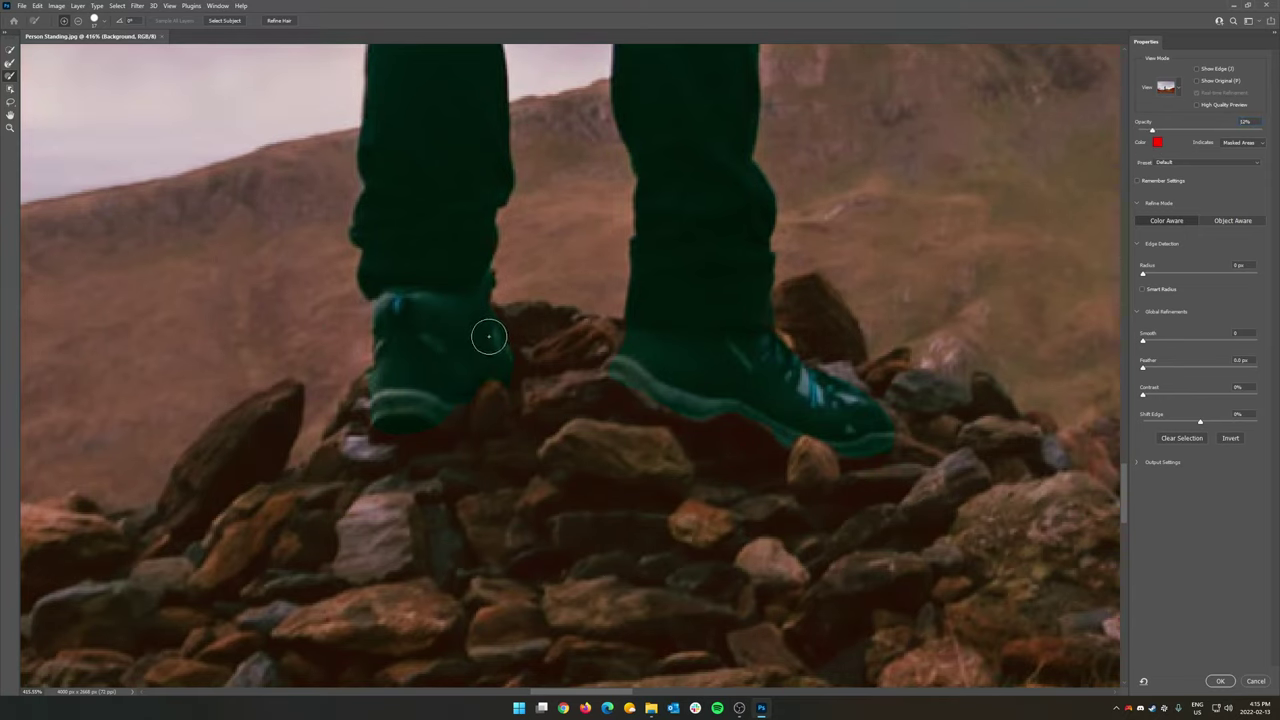
drag(1150, 141, 1230, 130)
scroll(665, 300, up, 5)
scroll(665, 250, up, 2)
scroll(717, 291, up, 8)
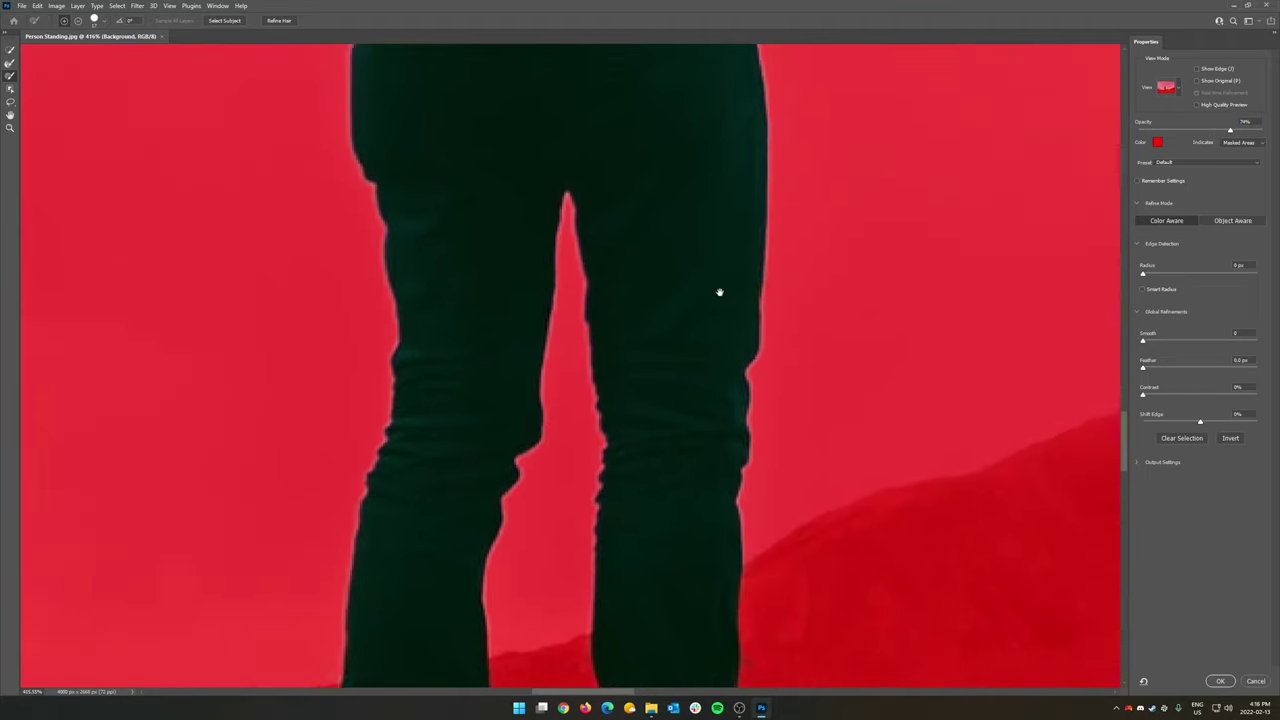
mouse_move(717, 430)
mouse_down()
mouse_move(743, 420)
mouse_move(521, 454)
mouse_move(434, 491)
mouse_move(417, 514)
mouse_up()
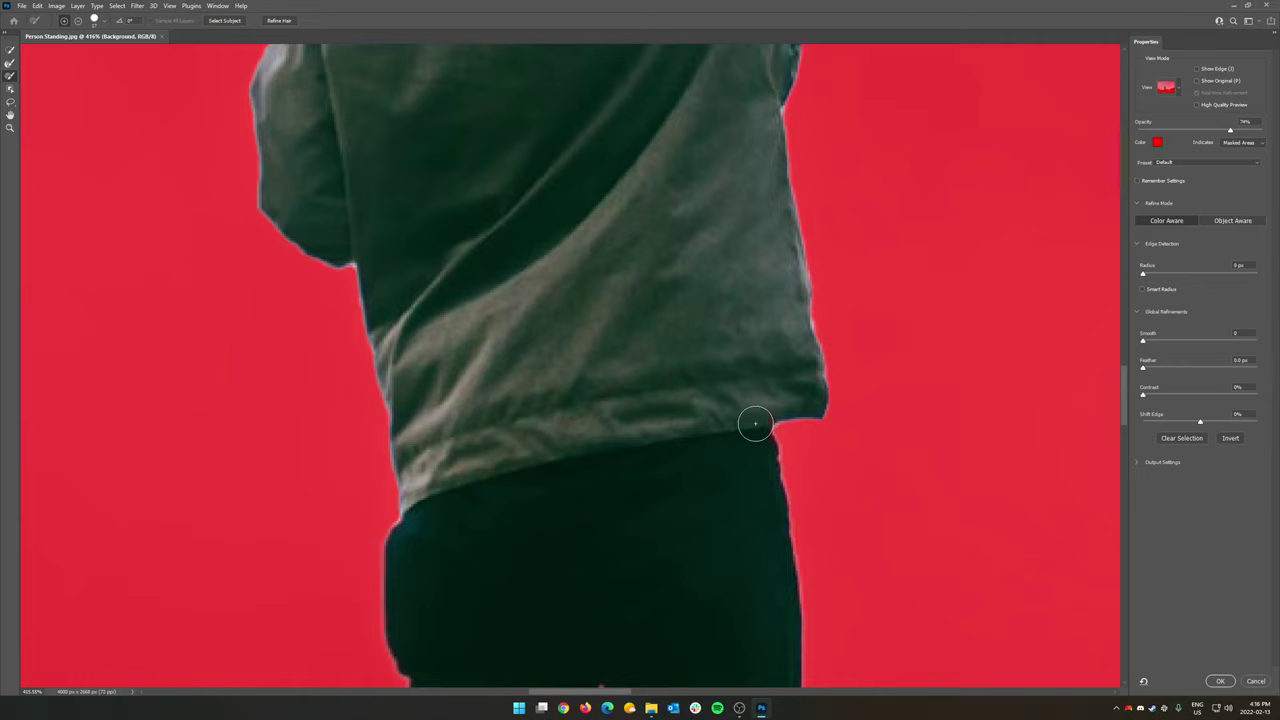
scroll(730, 435, up, 10)
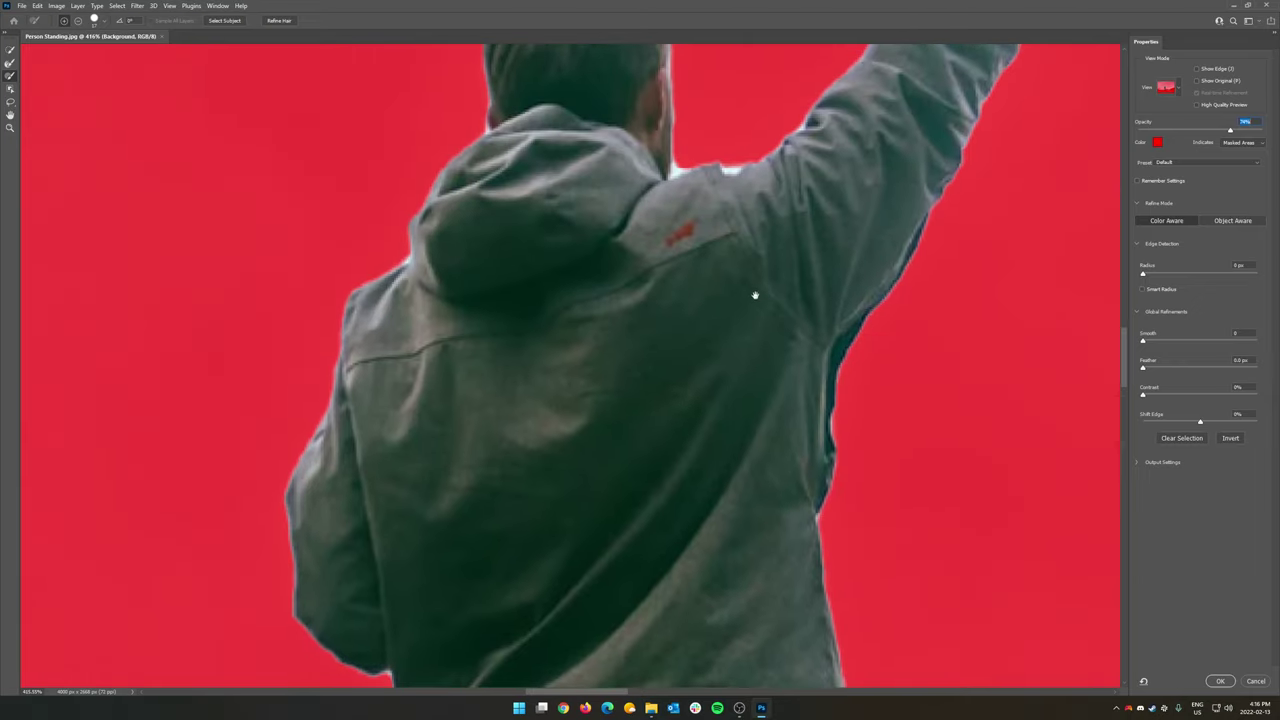
mouse_move(755, 295)
mouse_down()
mouse_move(651, 491)
mouse_move(627, 492)
mouse_up()
key(z)
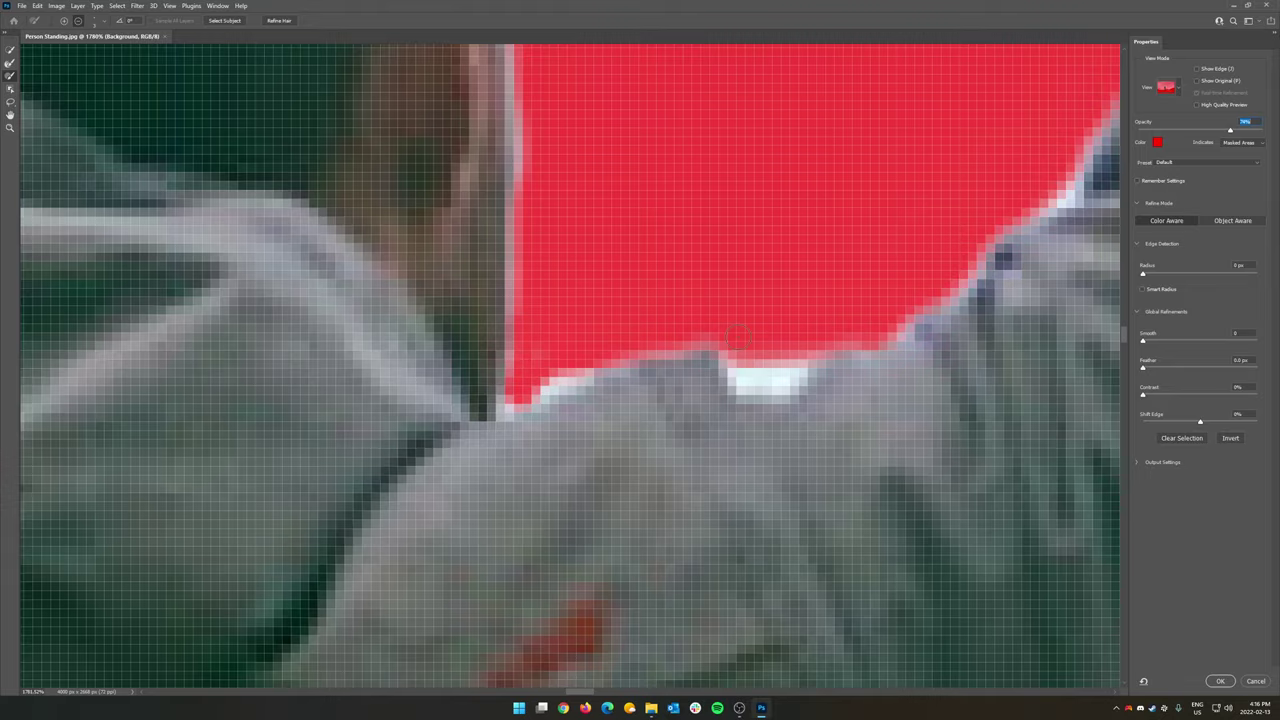
mouse_move(735, 337)
mouse_down()
mouse_move(749, 384)
mouse_move(780, 383)
mouse_move(797, 359)
mouse_move(752, 365)
mouse_up()
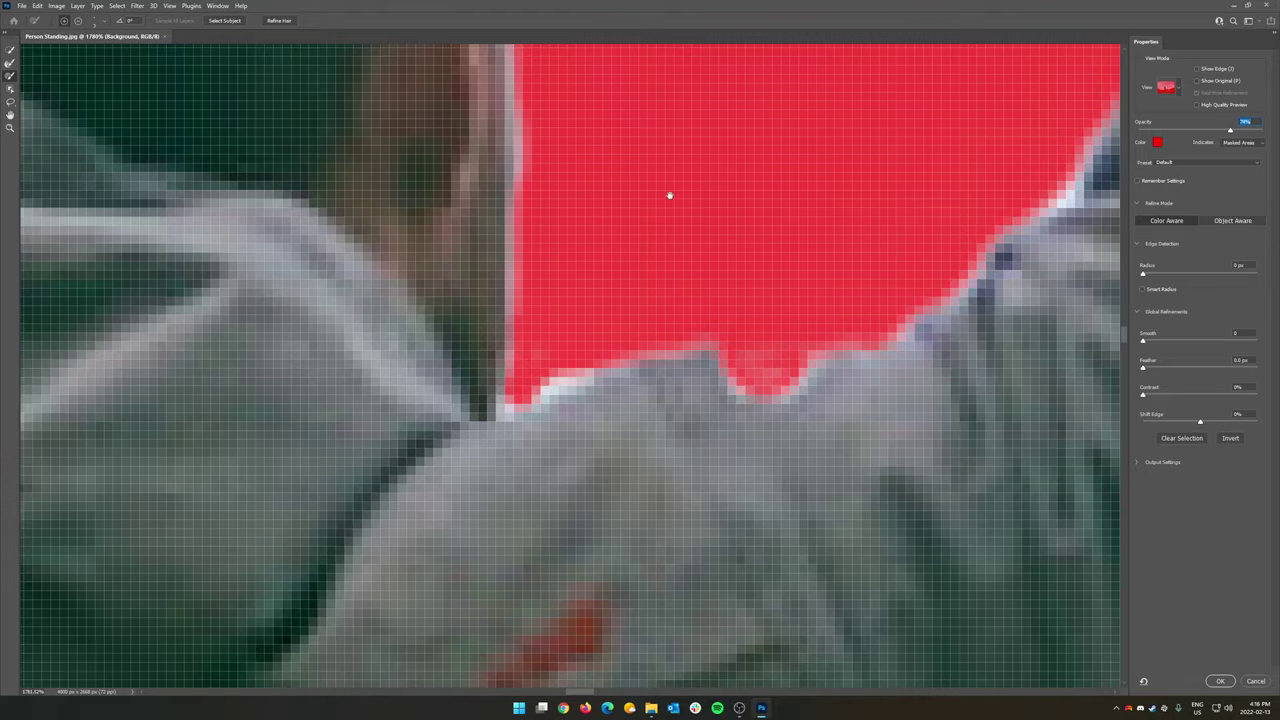
Brush the leftover sky patches on both sides of the raised hand's wrist out of the selection
drag(670, 195, 423, 297)
drag(900, 250, 654, 383)
mouse_move(880, 180)
mouse_down()
mouse_move(707, 434)
mouse_move(691, 257)
mouse_move(727, 430)
mouse_move(668, 450)
mouse_move(692, 518)
mouse_up()
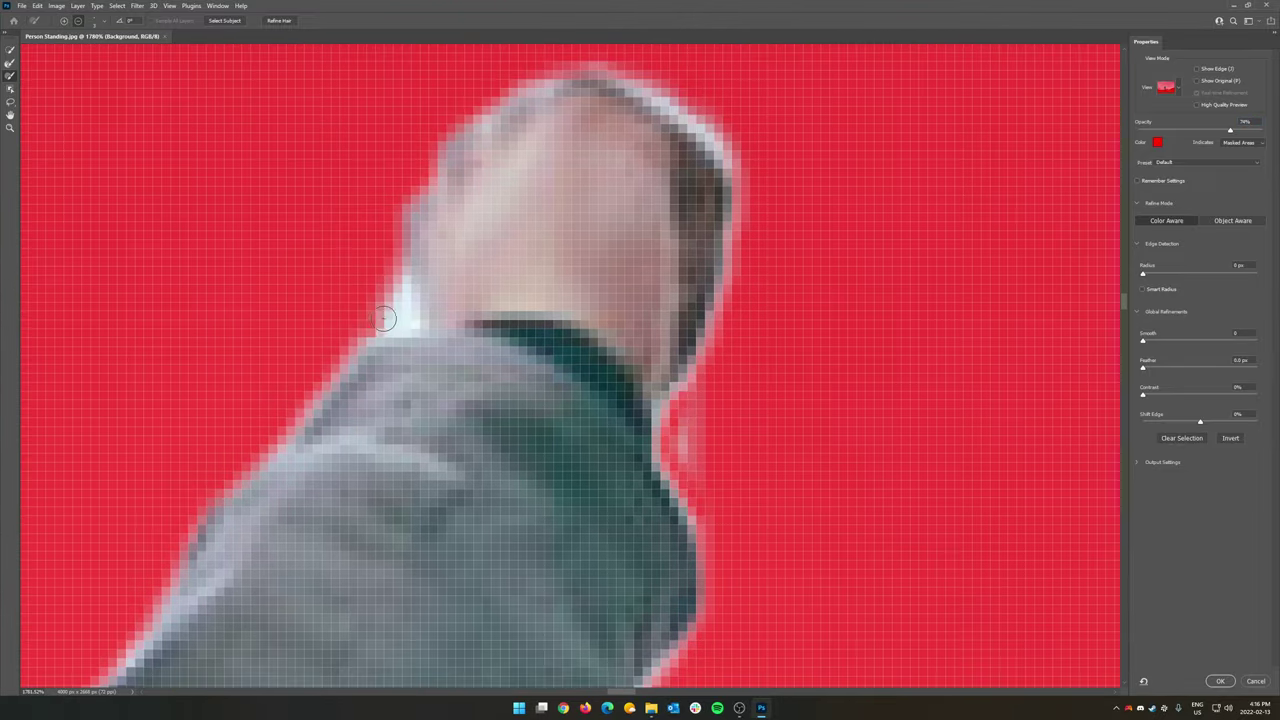
mouse_move(384, 318)
mouse_down()
mouse_move(397, 170)
mouse_move(424, 319)
mouse_up()
drag(682, 430, 692, 459)
drag(403, 312, 393, 327)
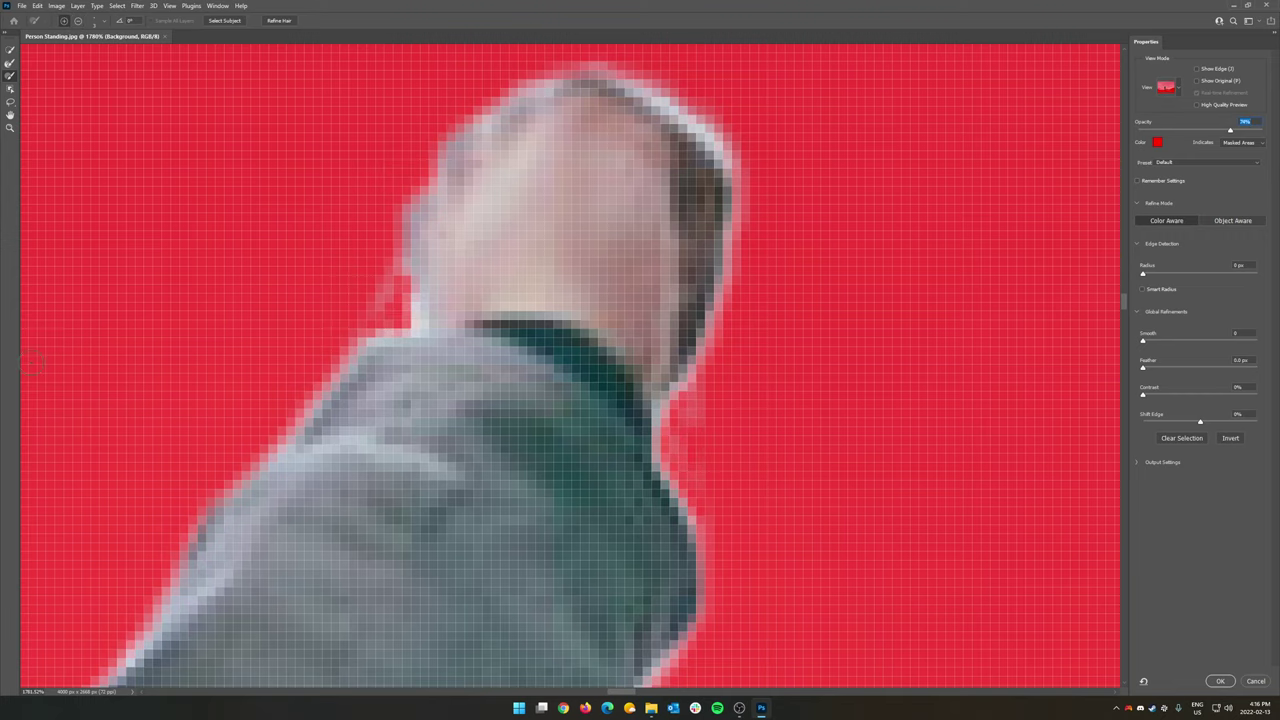
Refine the hair and face outline around the whole head with the Refine Edge Brush
click(10, 128)
drag(314, 308, 205, 305)
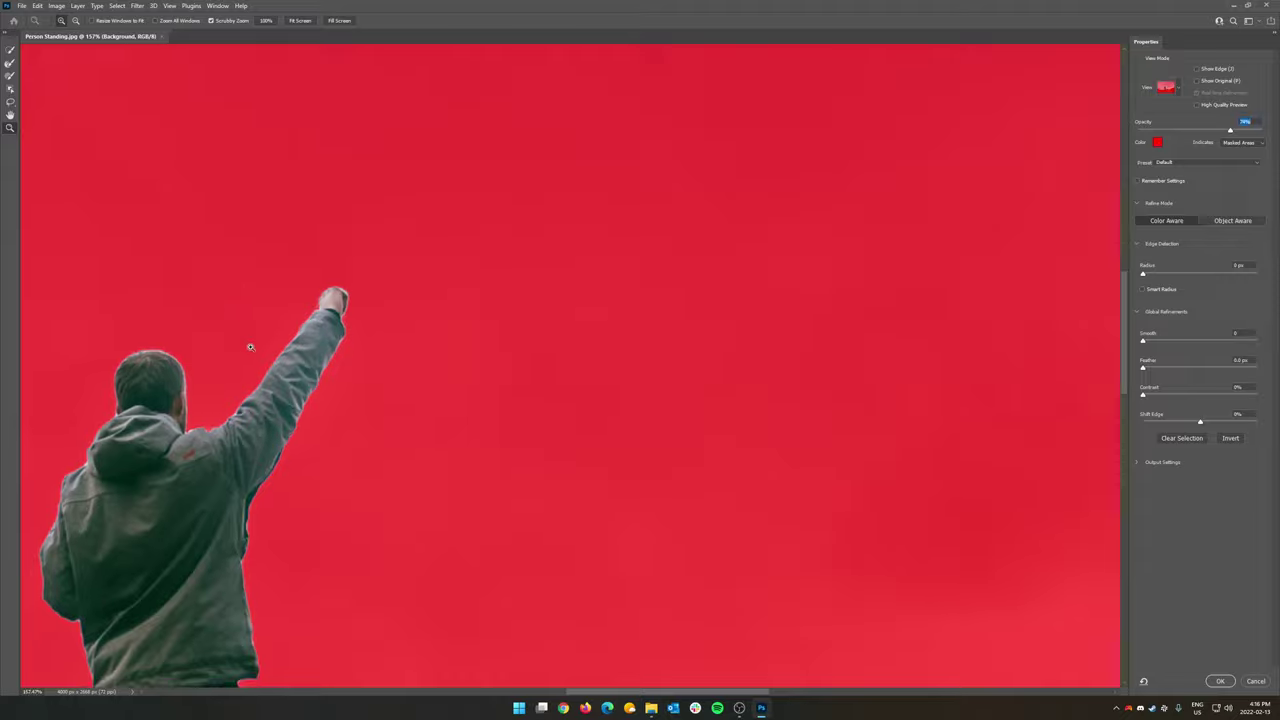
drag(262, 435, 625, 318)
drag(509, 265, 535, 273)
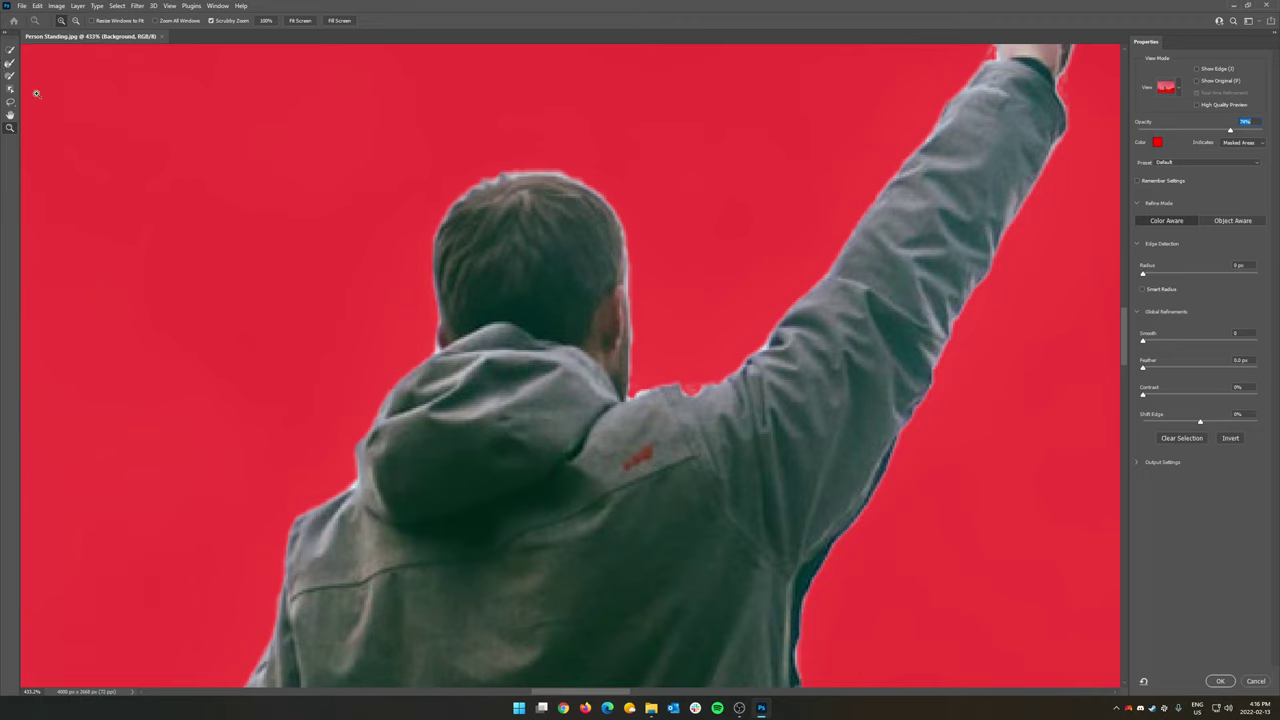
click(10, 63)
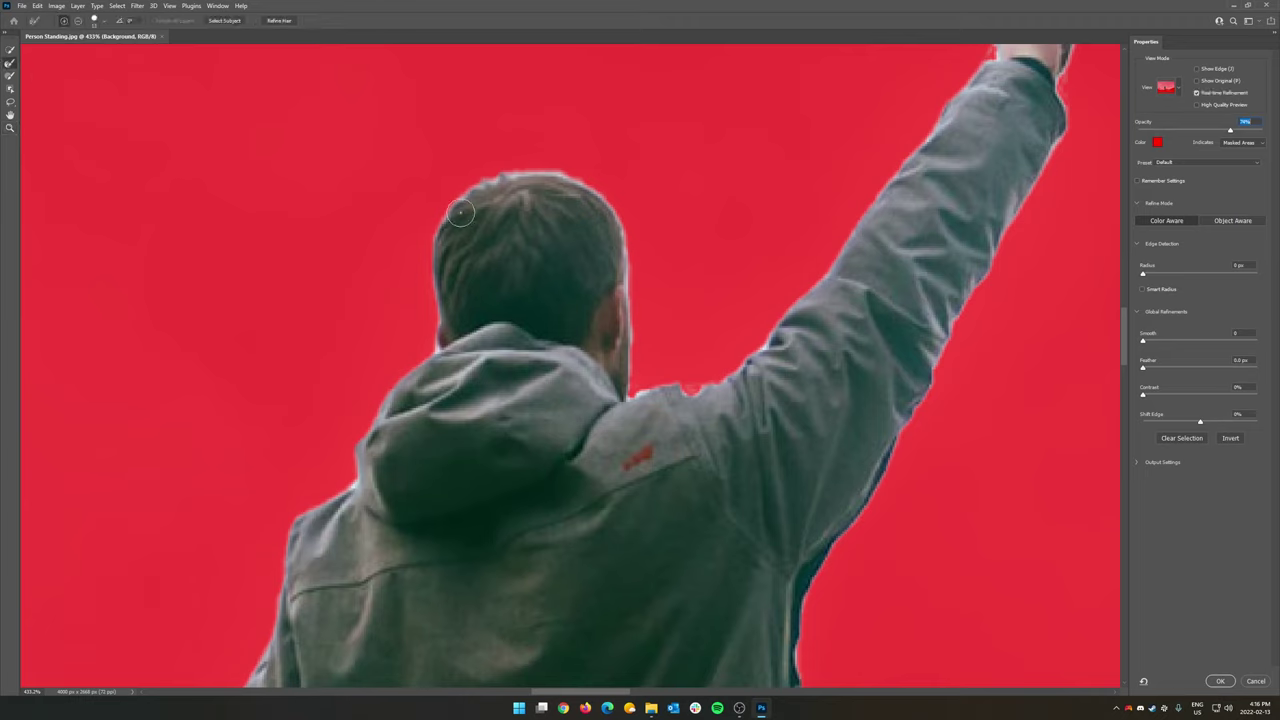
mouse_move(447, 193)
mouse_down()
mouse_move(569, 162)
mouse_move(607, 205)
mouse_up()
drag(627, 250, 631, 393)
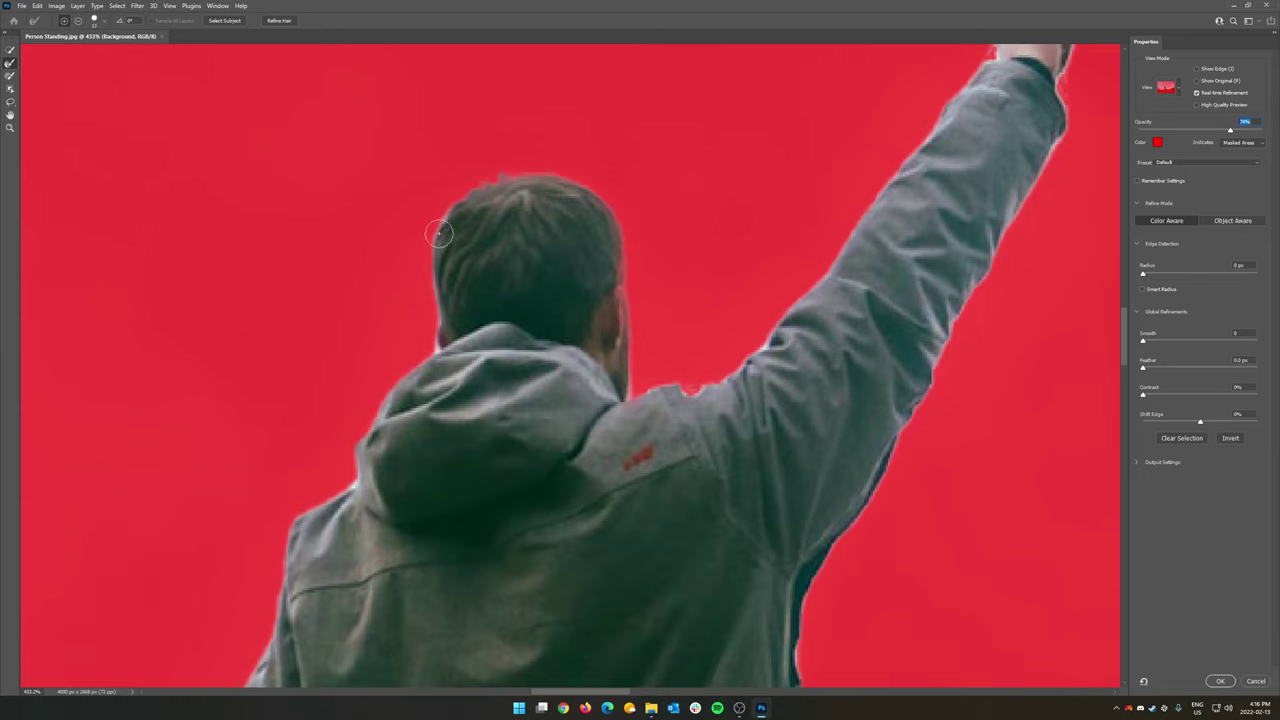
mouse_move(439, 233)
mouse_down()
mouse_move(423, 286)
mouse_move(435, 345)
mouse_up()
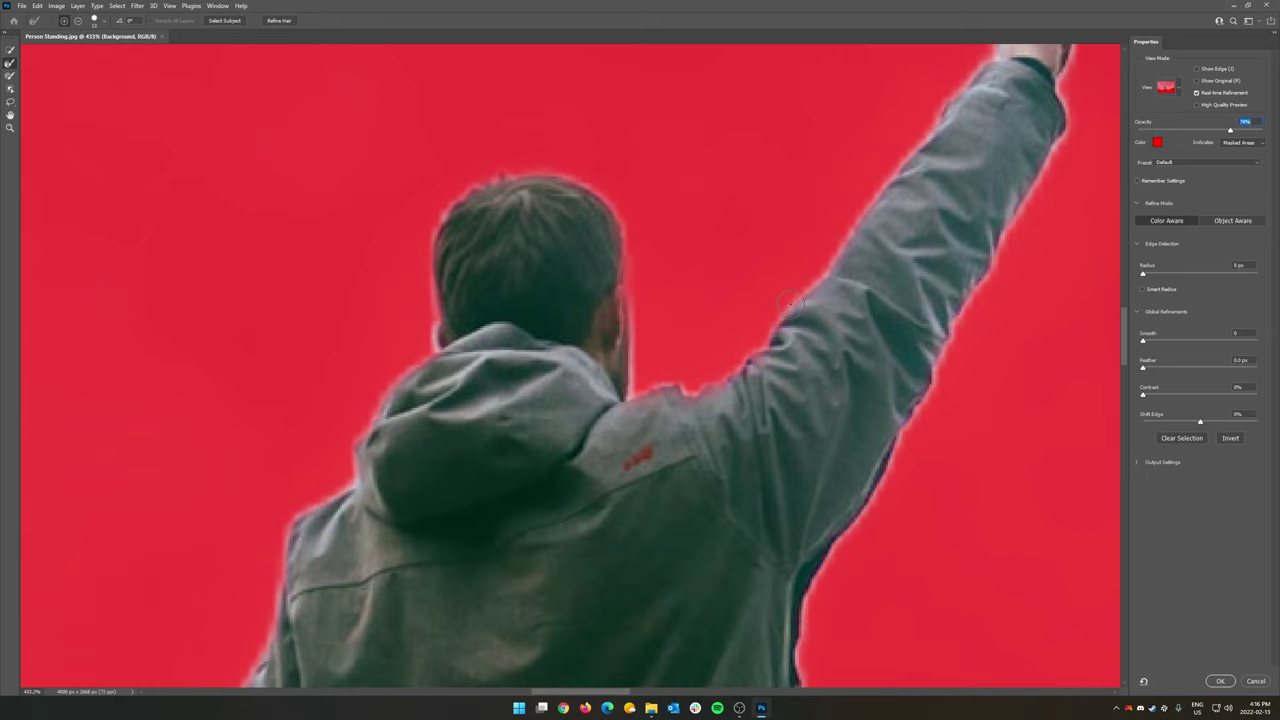
Continue the edge refinement along the raised arm, the fist and the jacket's shoulders
drag(790, 303, 877, 195)
drag(900, 240, 707, 359)
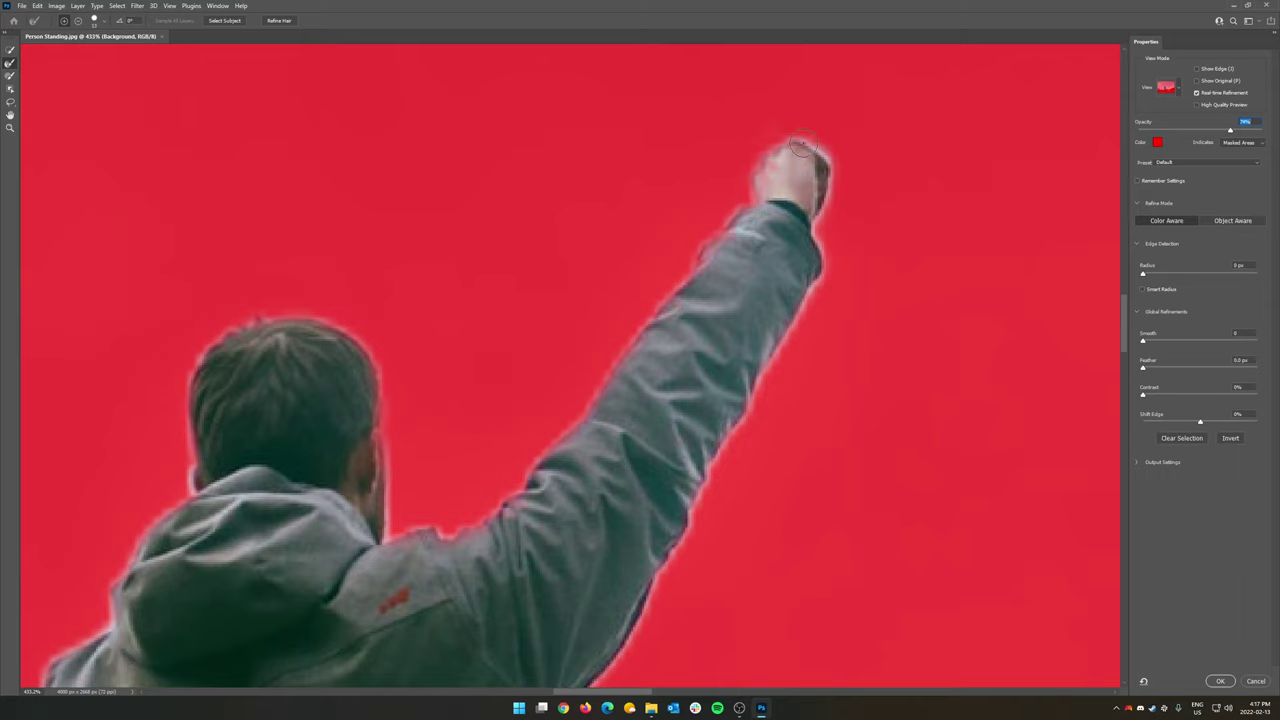
mouse_move(800, 146)
mouse_down()
mouse_move(838, 173)
mouse_move(815, 288)
mouse_up()
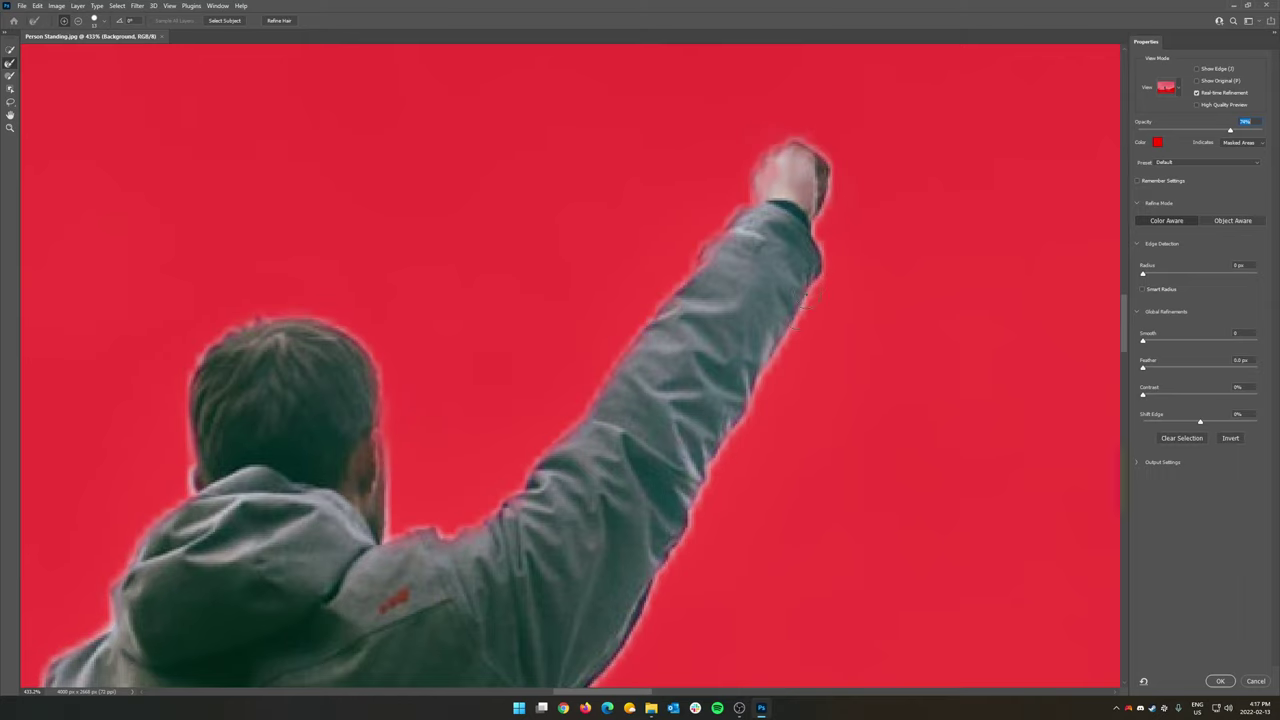
scroll(750, 425, down, 5)
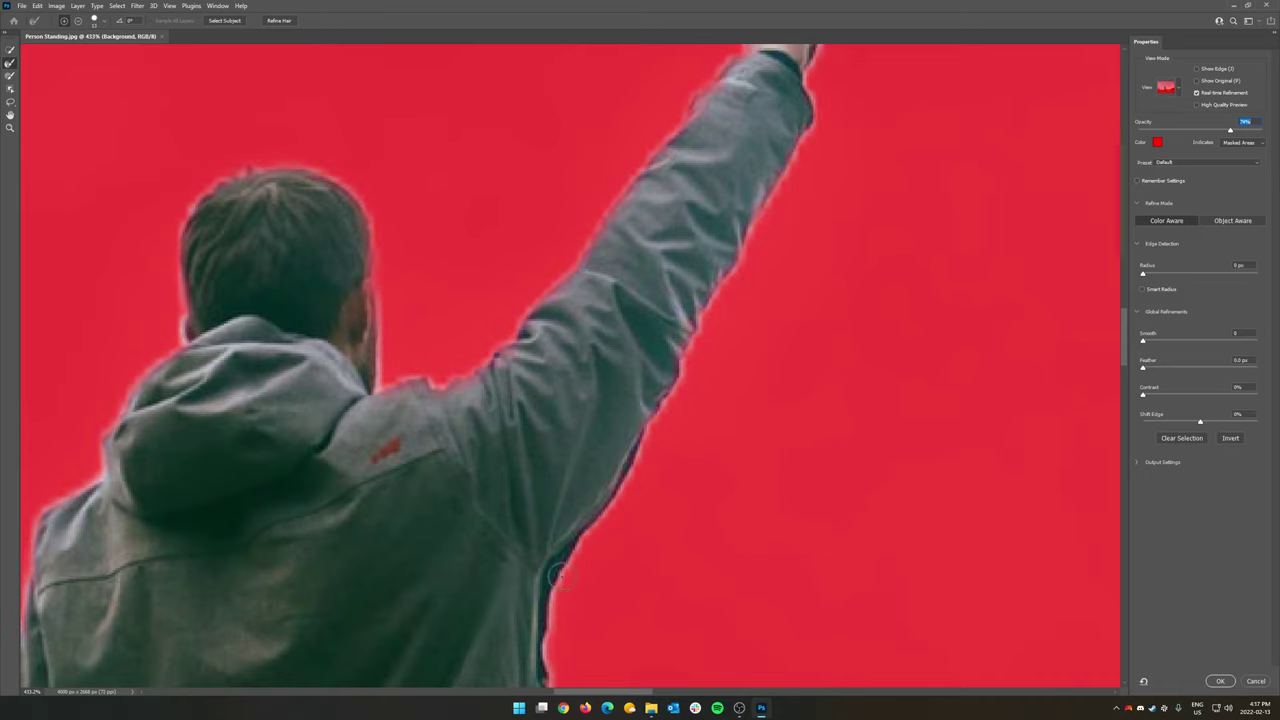
drag(483, 446, 631, 406)
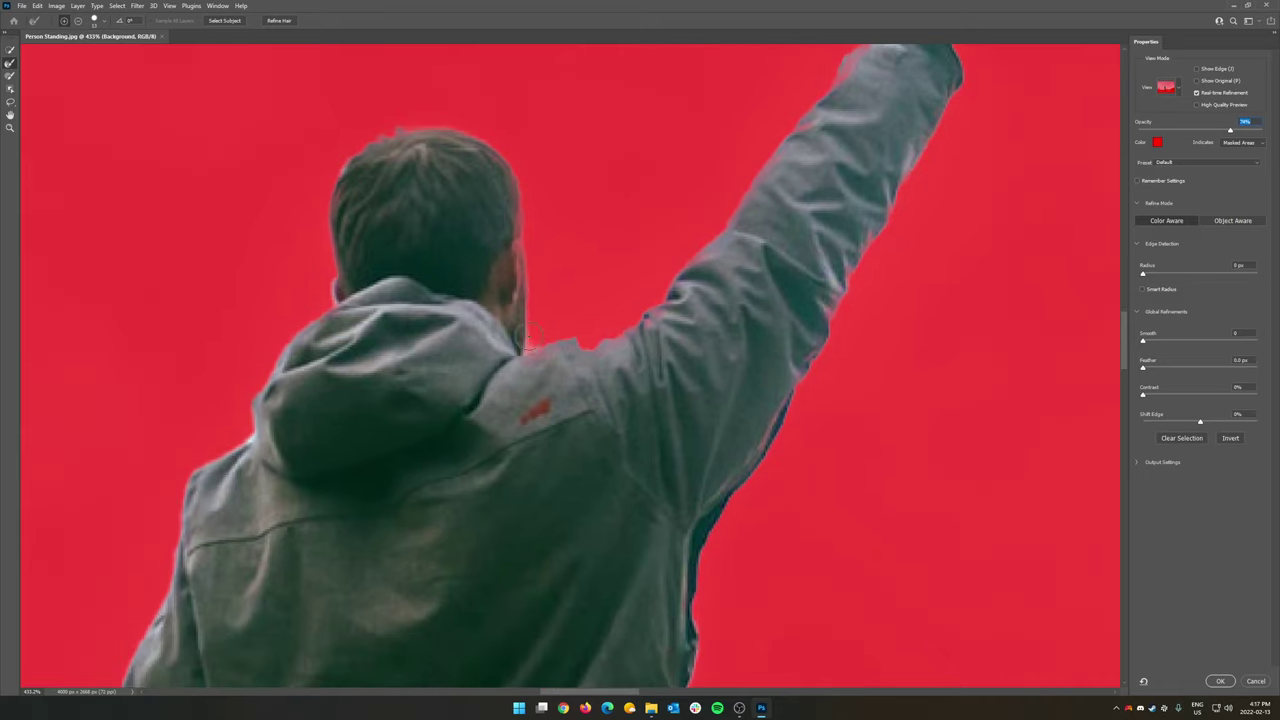
drag(248, 425, 491, 237)
drag(634, 386, 534, 526)
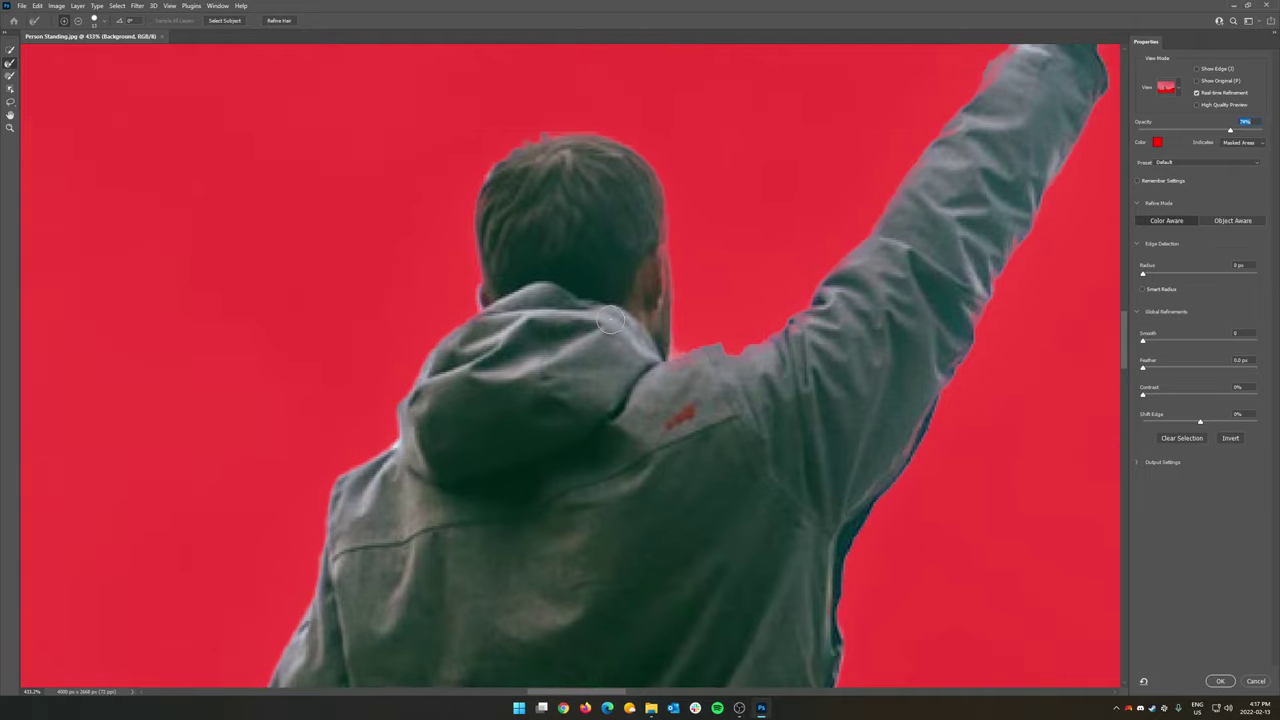
Output the refined selection to New Layer with Layer Mask and apply Select and Mask
click(10, 127)
drag(666, 316, 619, 307)
drag(654, 499, 567, 285)
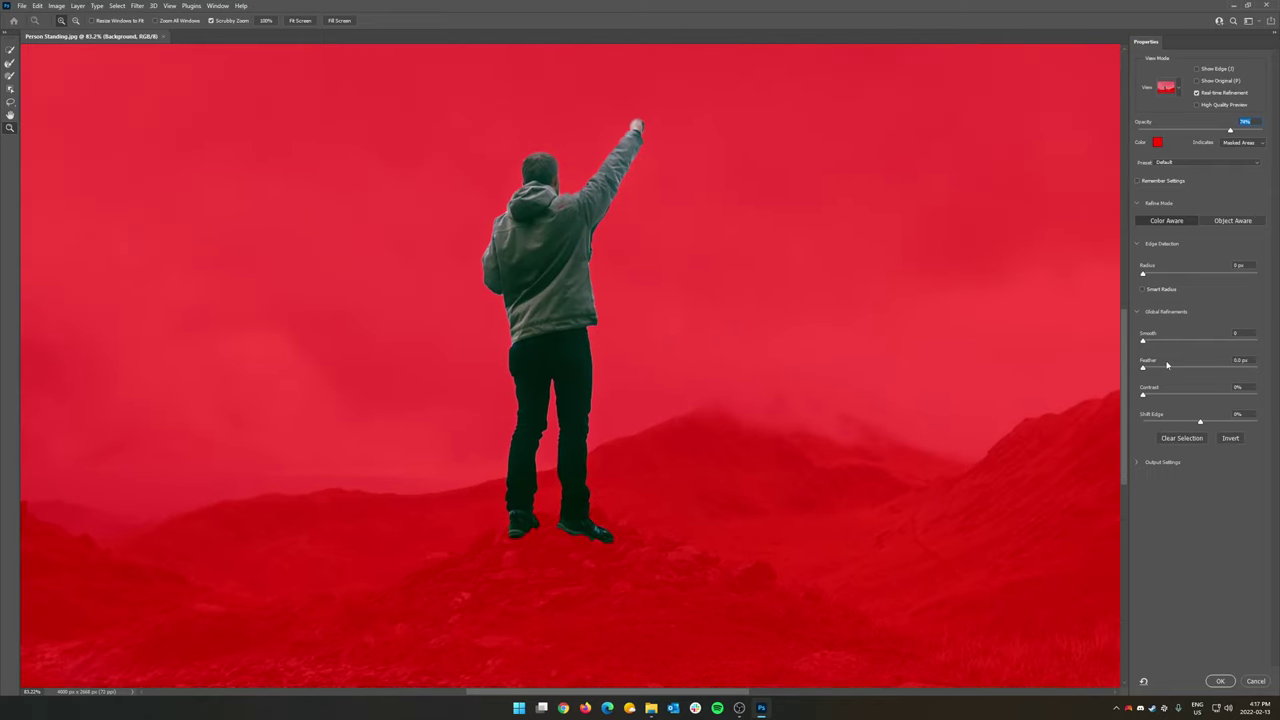
click(1136, 464)
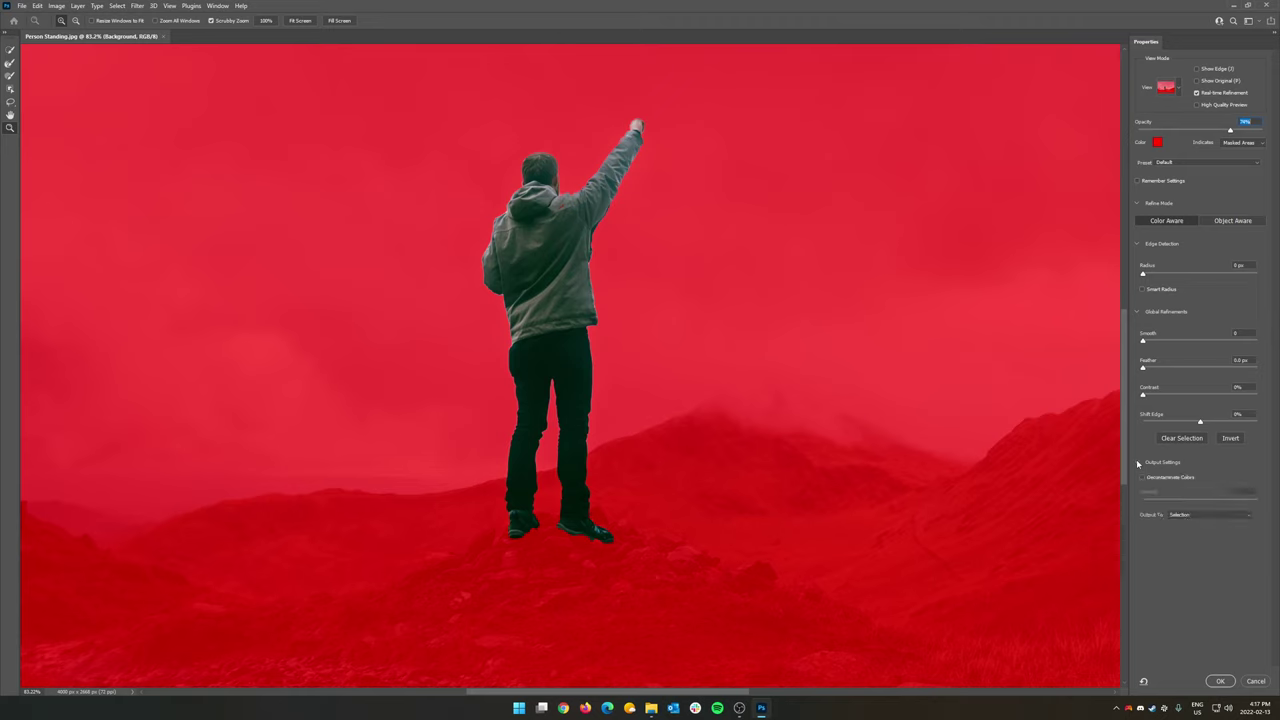
click(1185, 515)
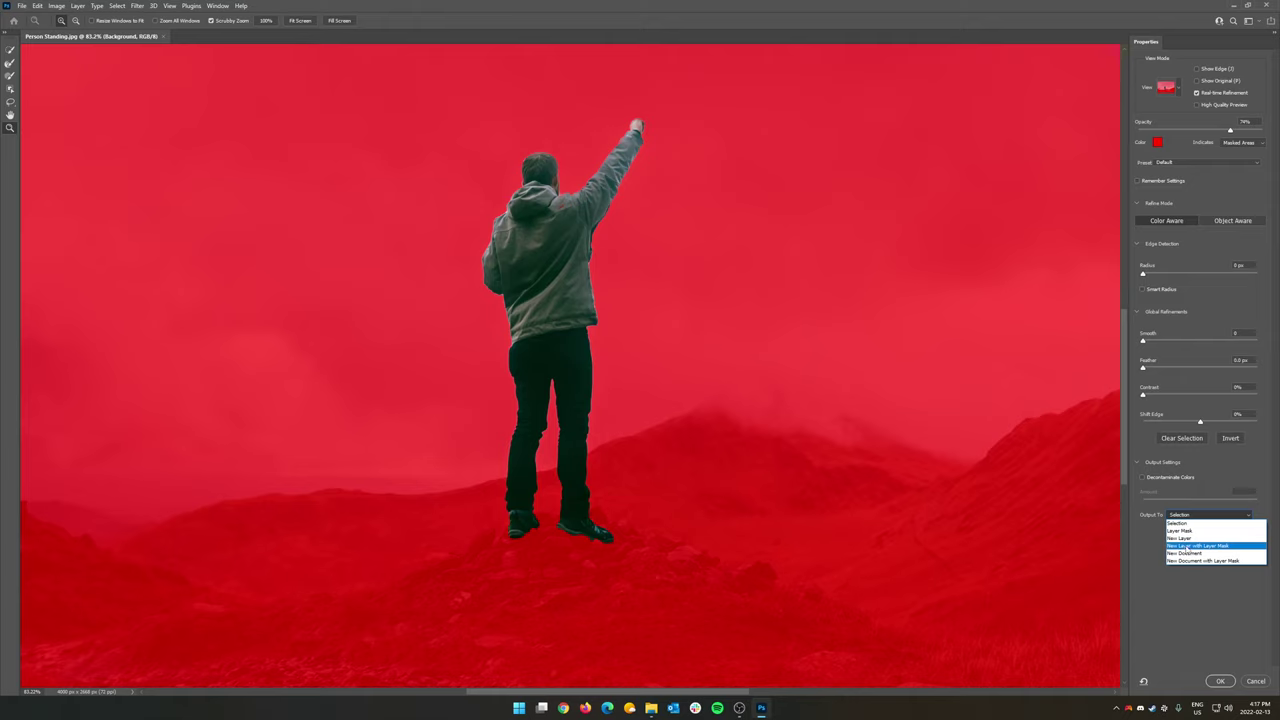
click(1185, 545)
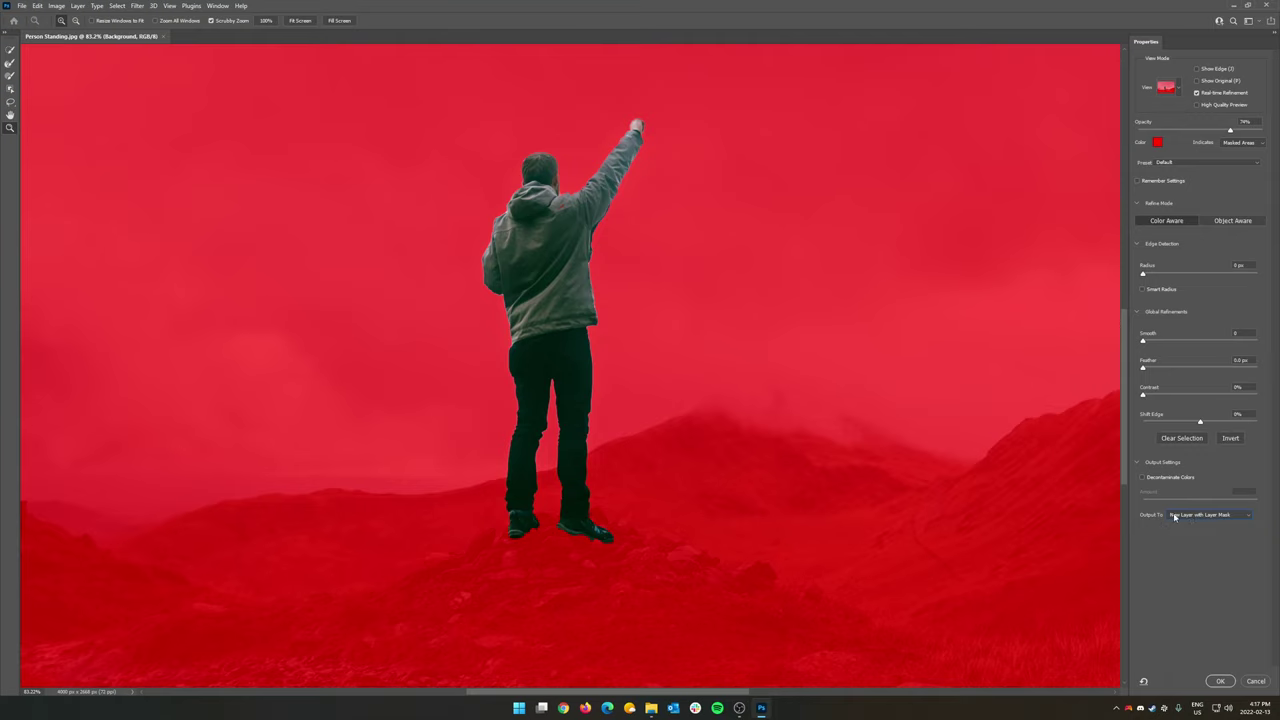
click(1220, 681)
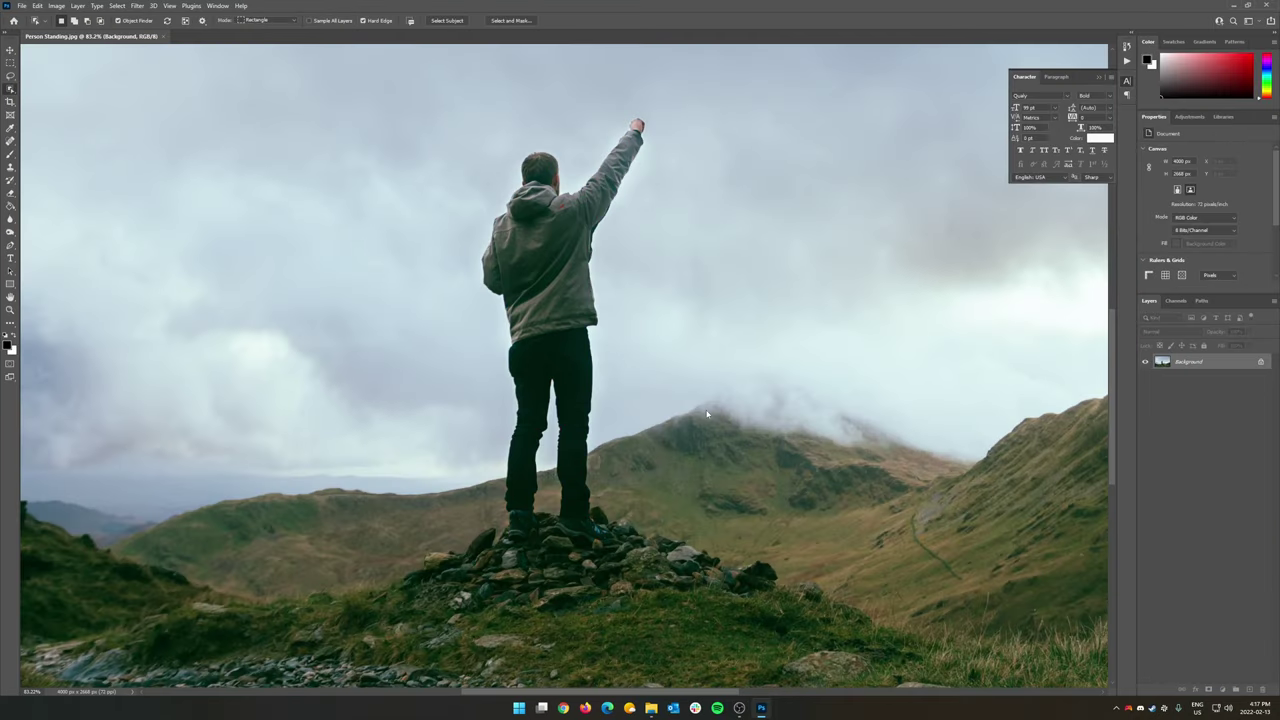
scroll(735, 312, down, 4)
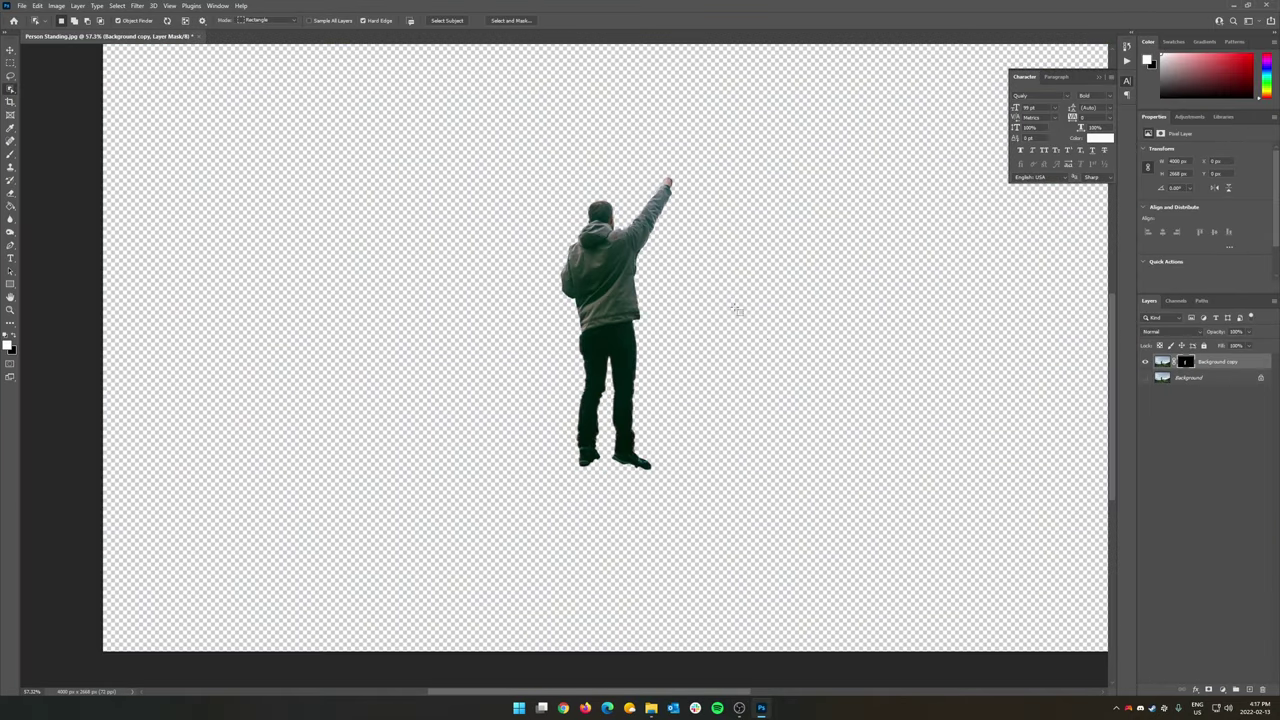
scroll(643, 366, down, 1)
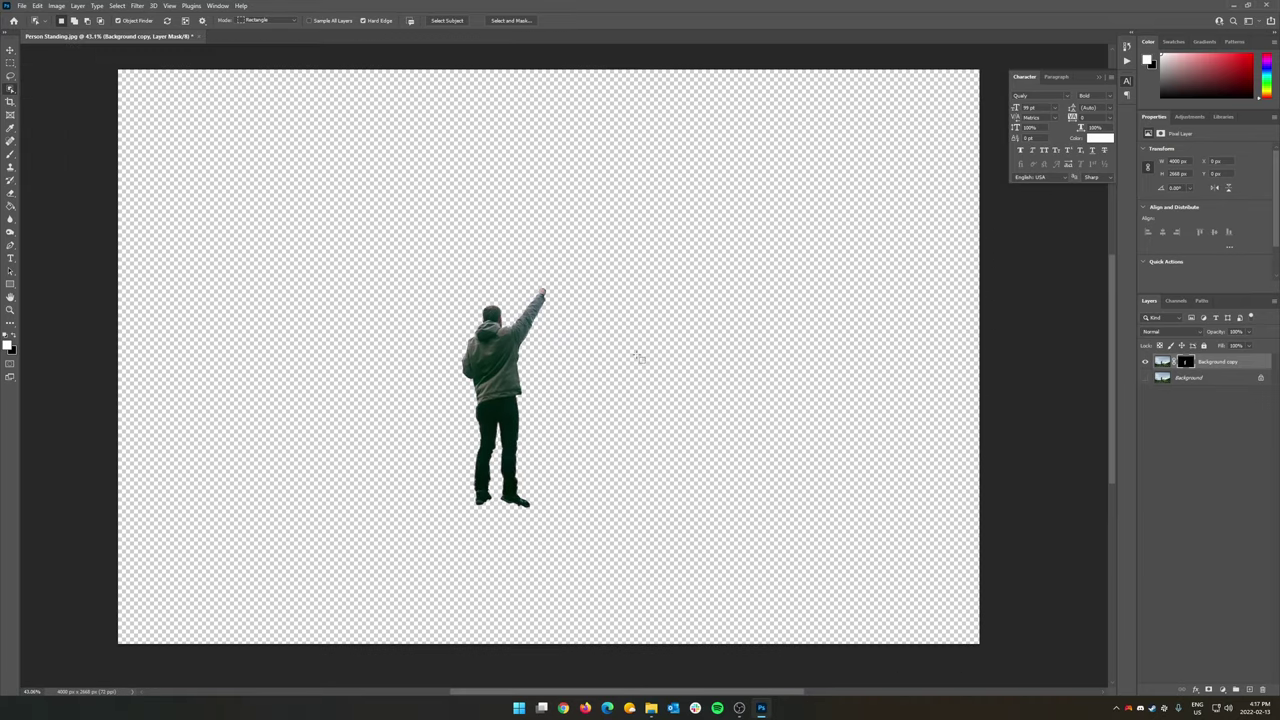
Compare the cutout with the original by showing and hiding the Background layer, and inspect the cutout's layer thumbnail and mask
click(1146, 378)
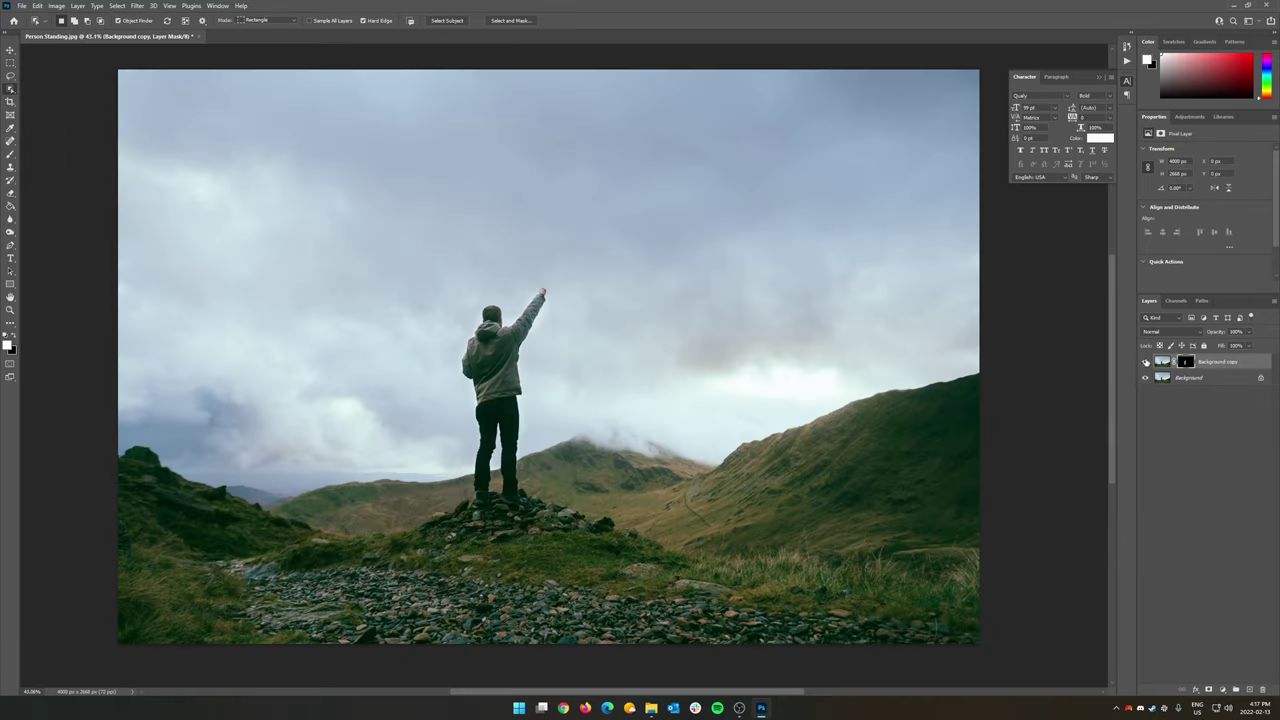
click(1146, 378)
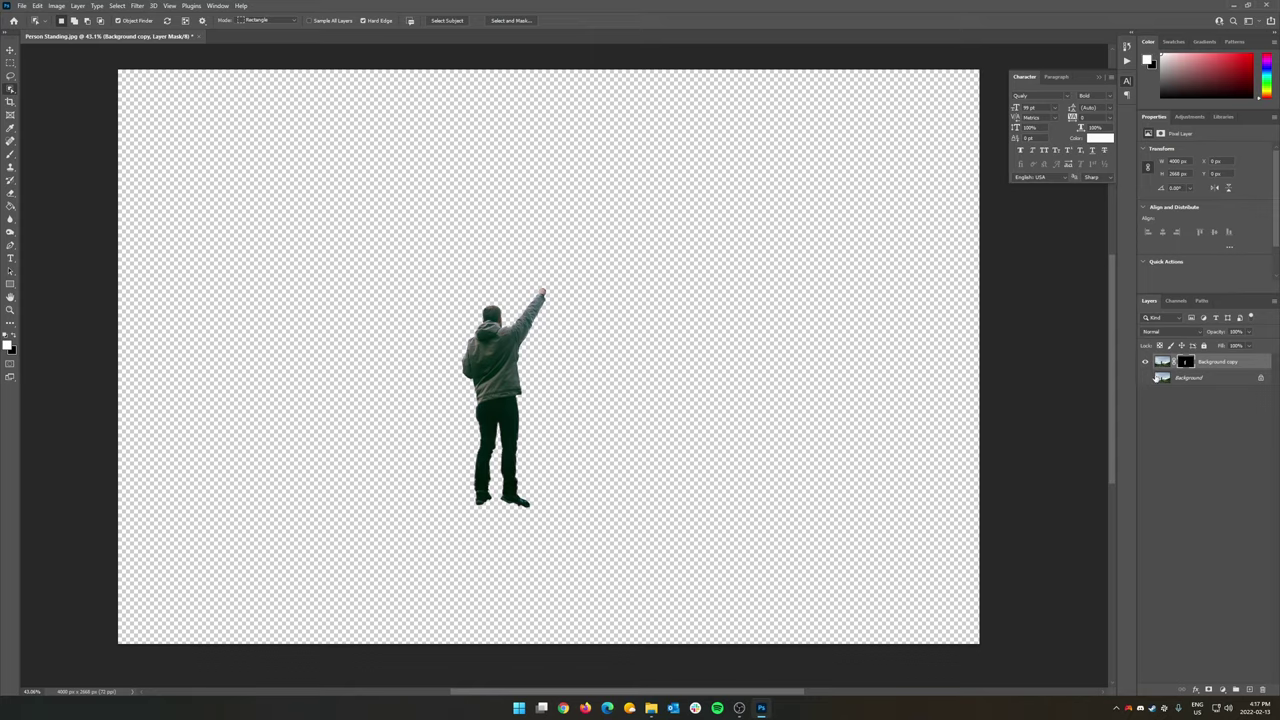
click(1162, 362)
click(1185, 363)
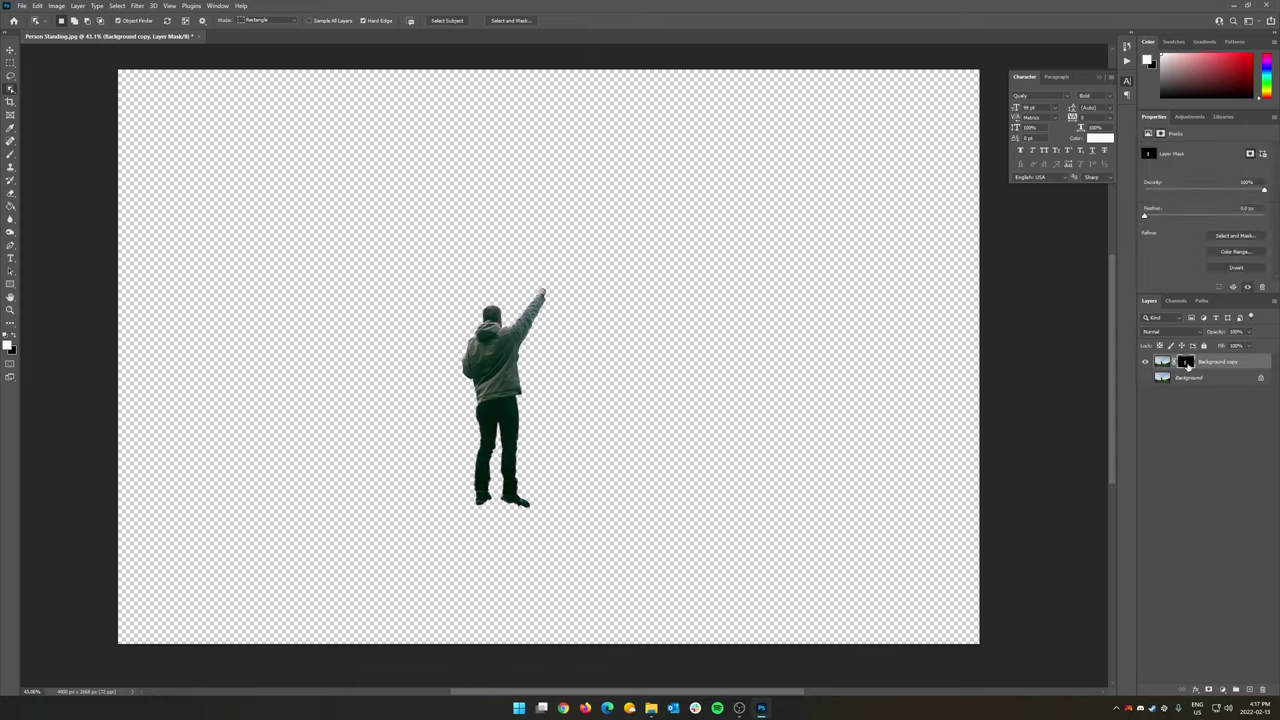
Place the Rocky Suface image into the document and move its layer below the Background copy cutout
click(651, 708)
click(760, 345)
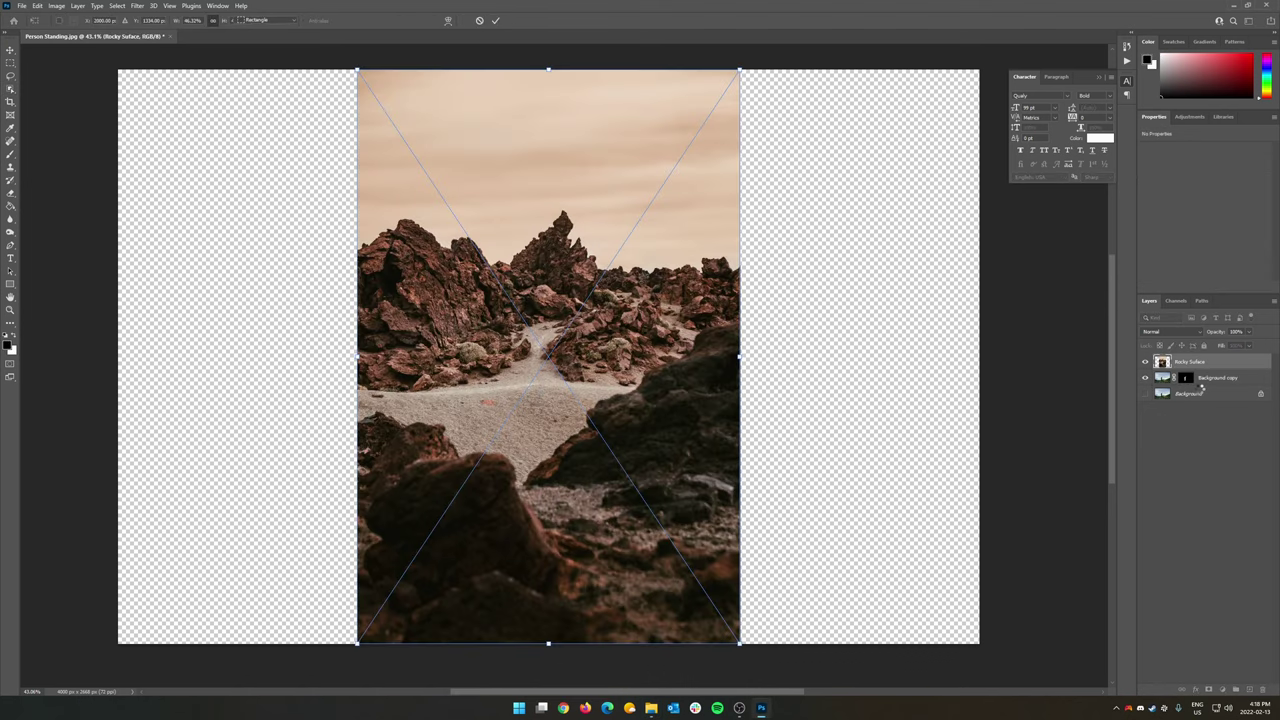
key(Return)
drag(1185, 364, 1189, 383)
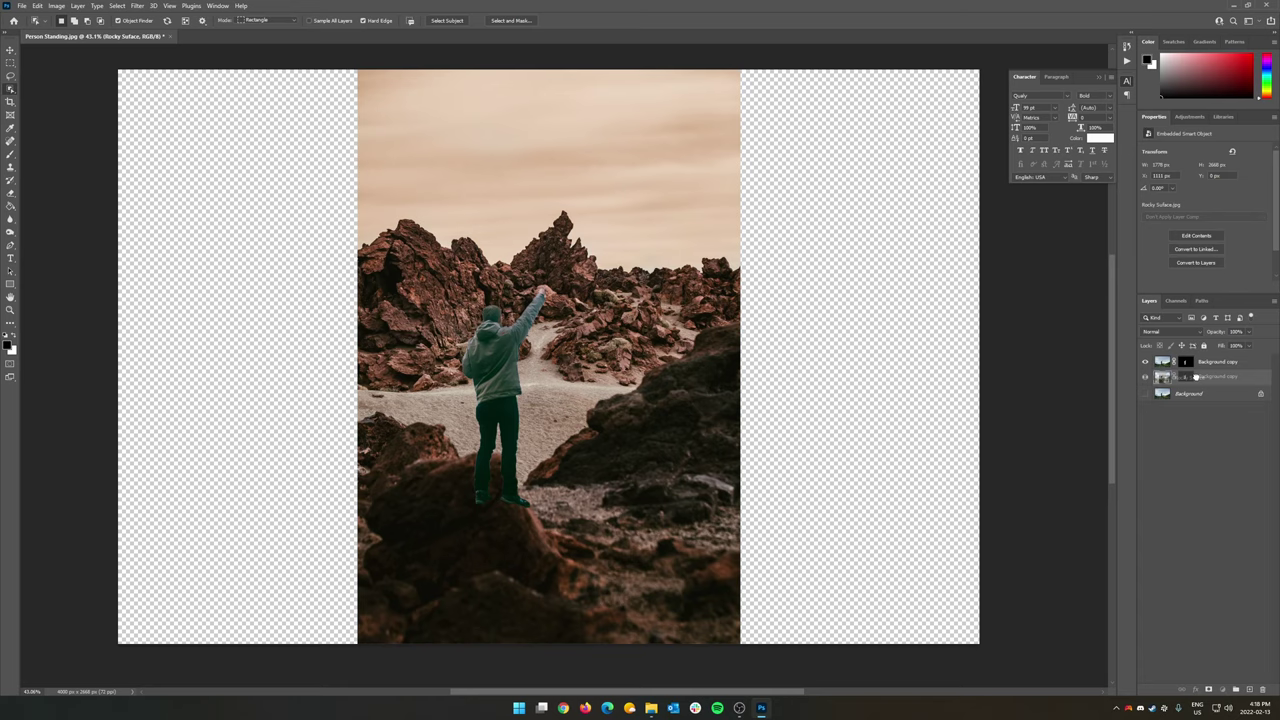
Move the Background copy person up onto the pale sand ridge in front of the rocks
click(1200, 361)
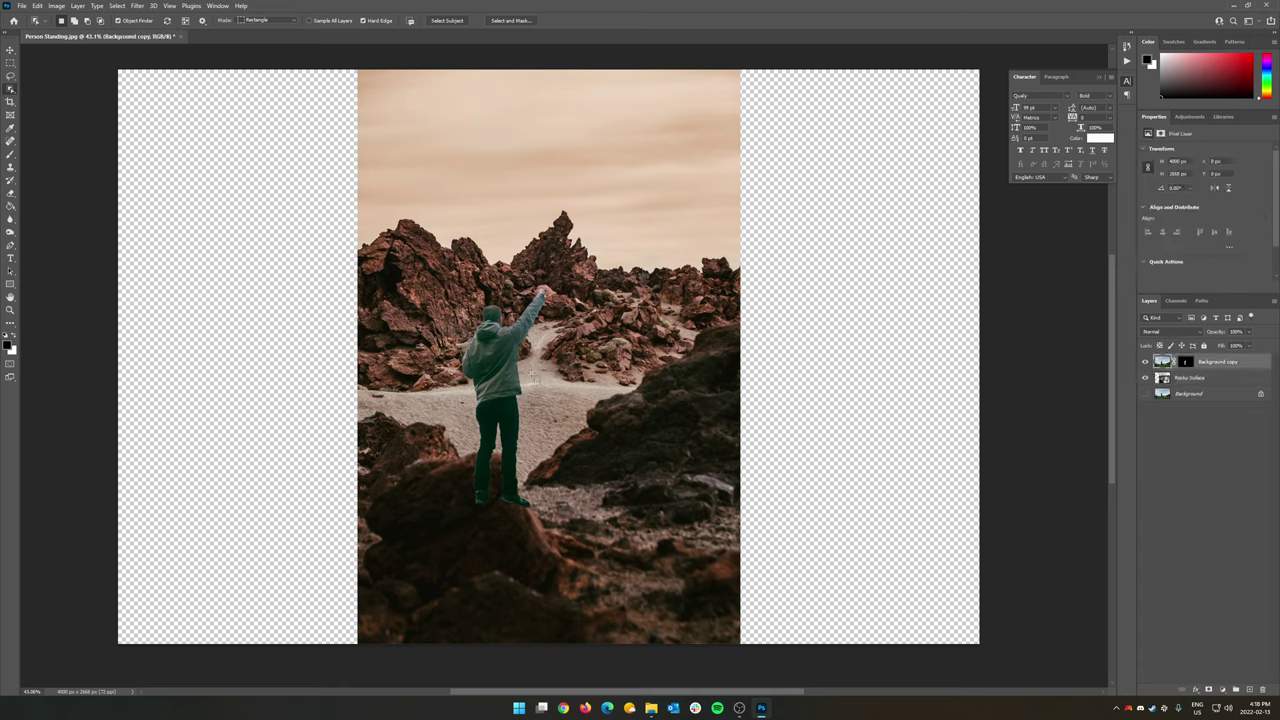
key(v)
drag(560, 358, 523, 253)
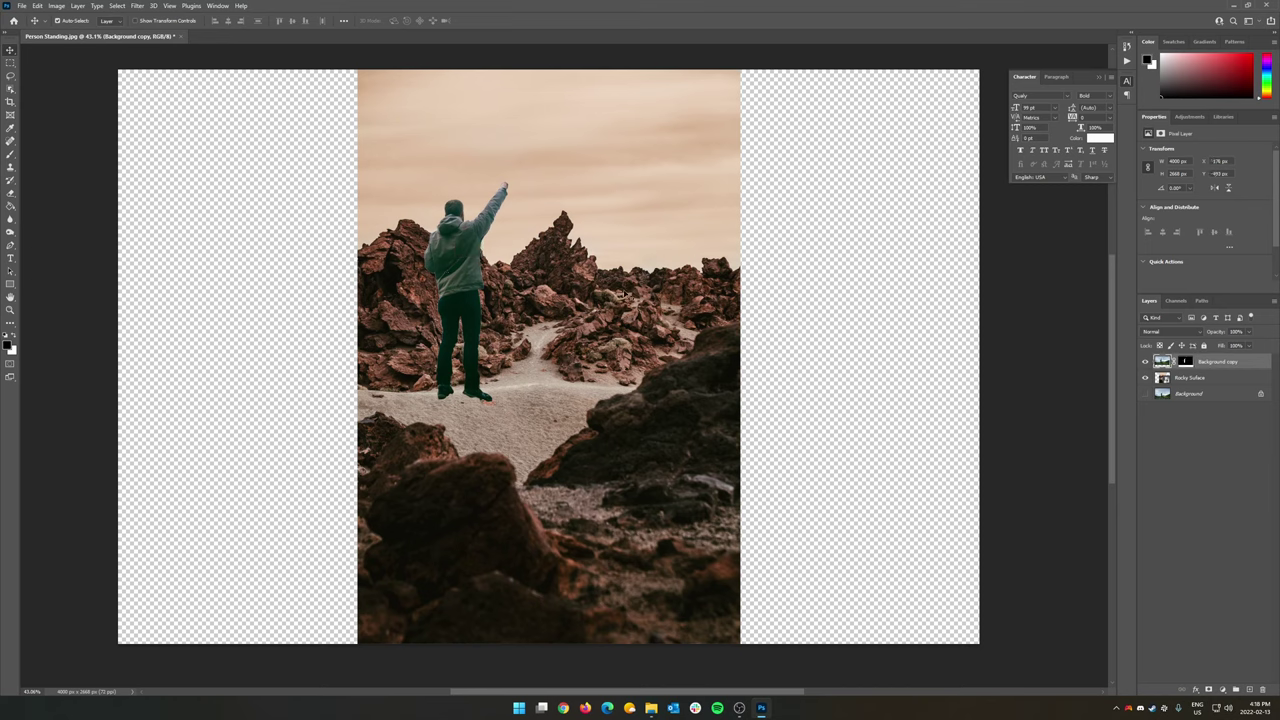
Scale the person down to about 70% and reposition the figure with its feet on the sand ridge
key(ctrl+t)
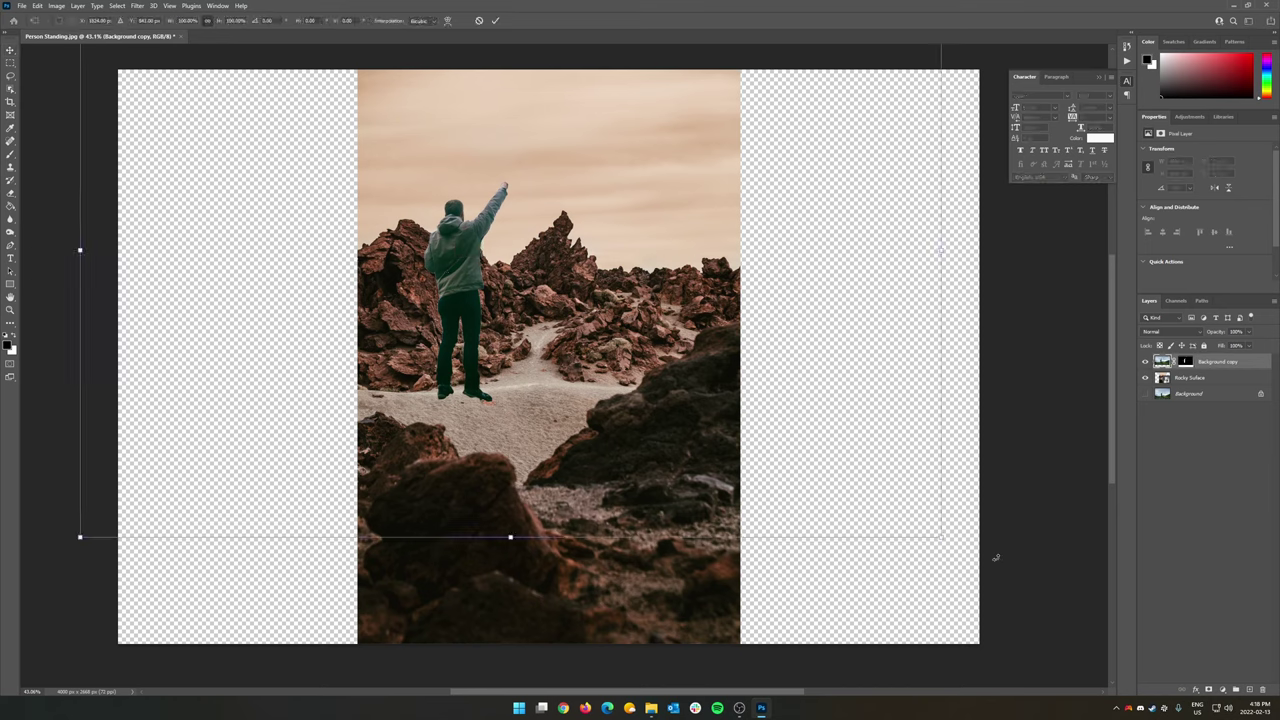
drag(938, 536, 667, 415)
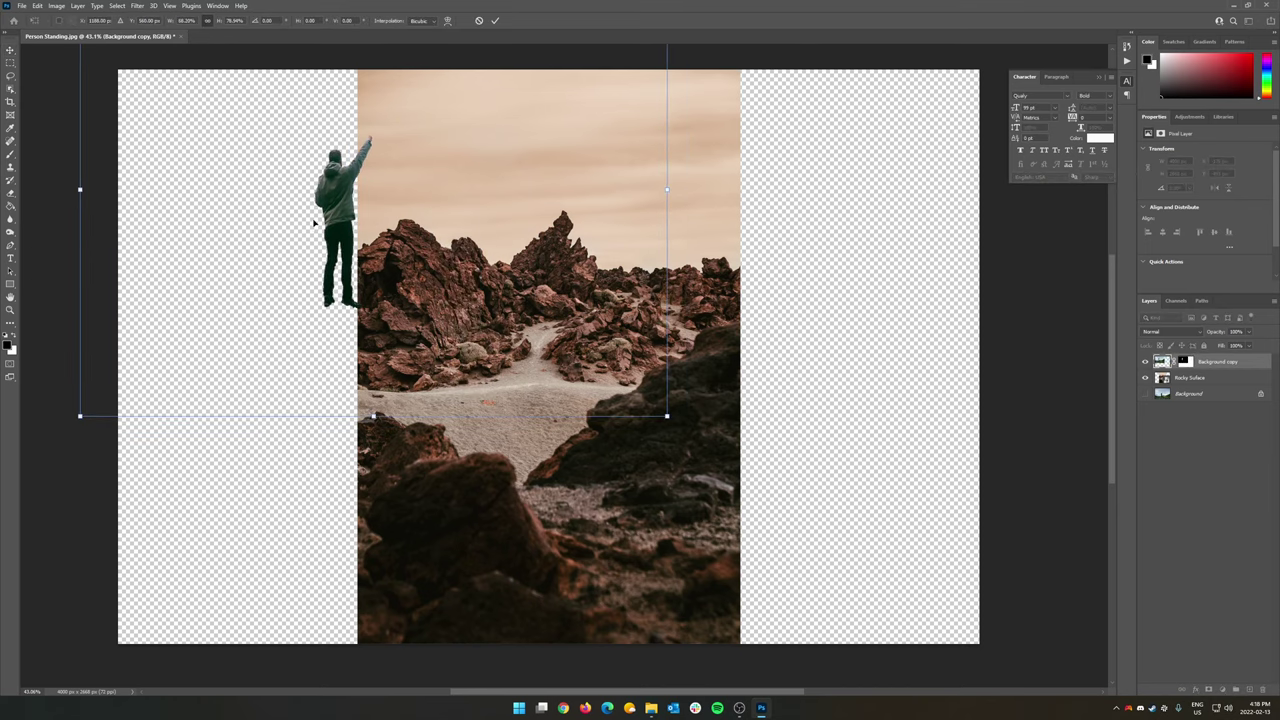
key(ctrl+z)
drag(937, 538, 685, 367)
drag(345, 190, 462, 314)
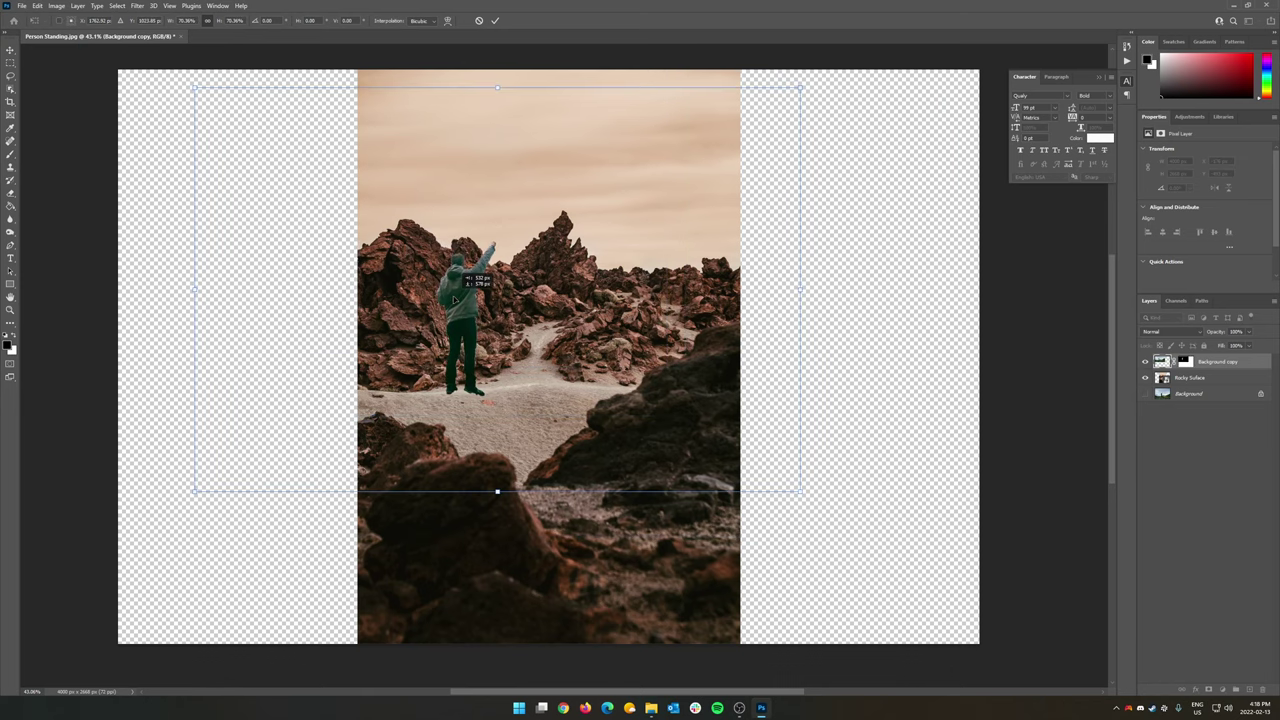
key(Return)
scroll(730, 313, down, 3)
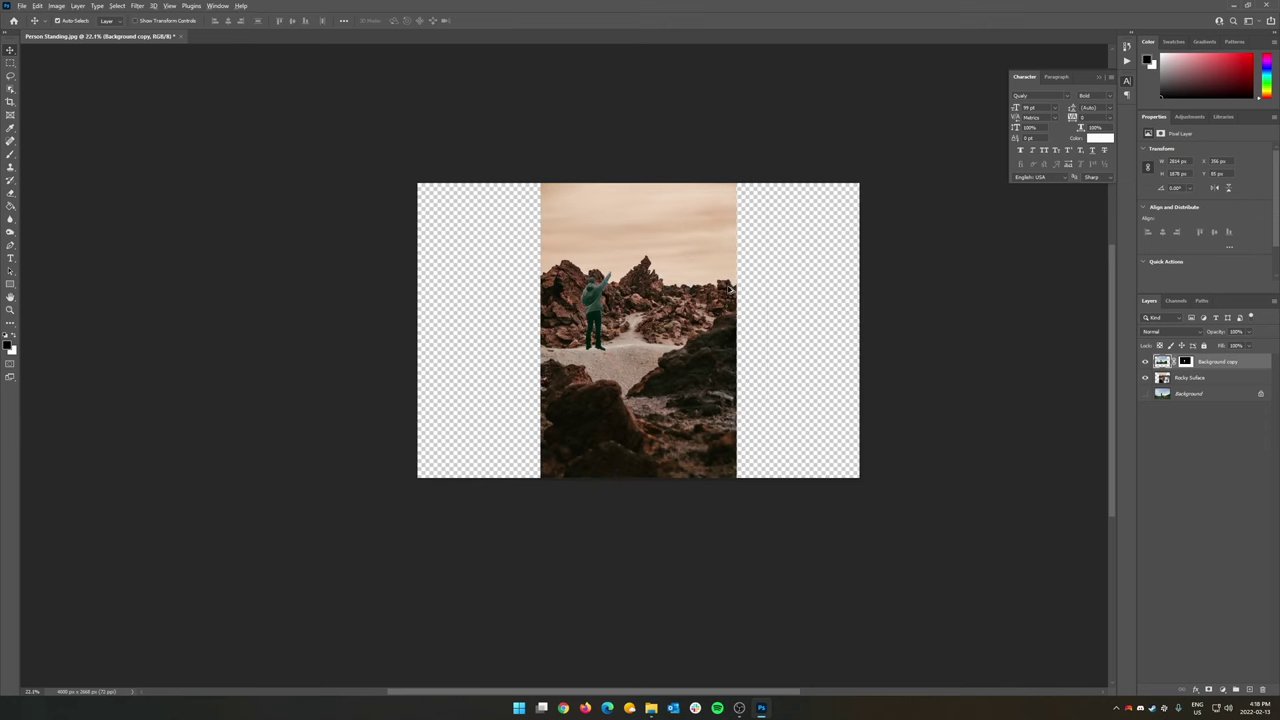
scroll(730, 289, up, 3)
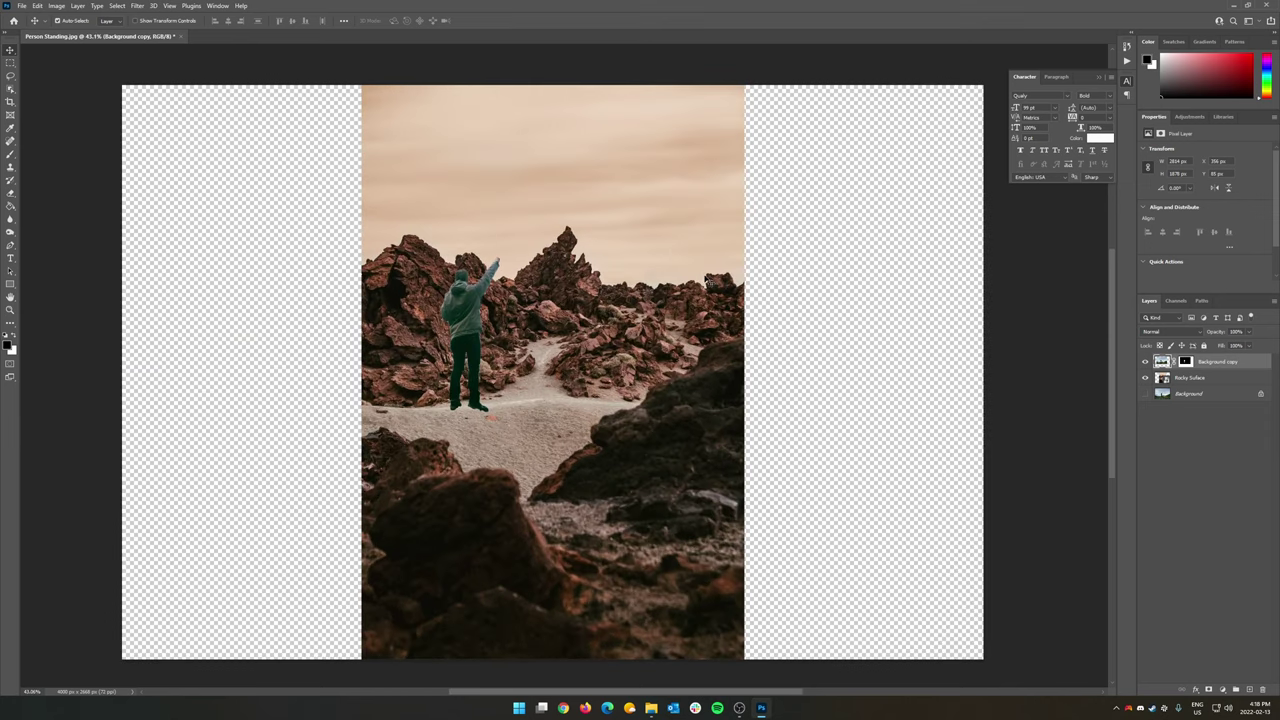